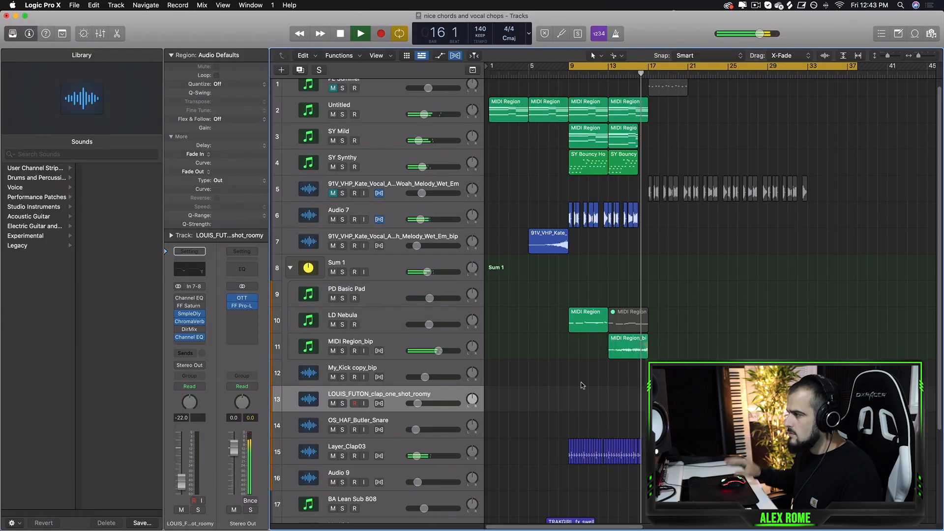
- Set the cycle range to bars 17 to 33 and shorten it to the second half of bar 17
{"action": "left_click_drag", "start_coordinate": [641, 63], "coordinate": [807, 65]}
{"action": "left_click", "coordinate": [923, 55]}
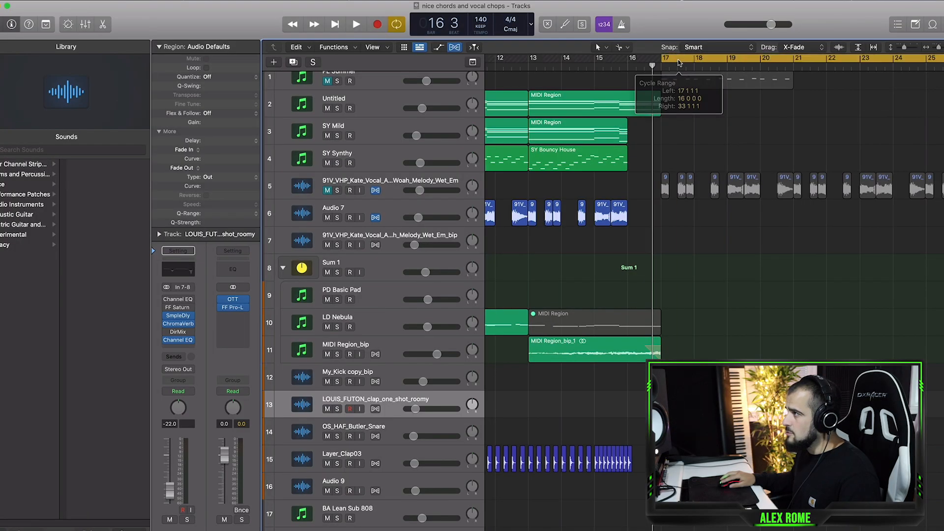
{"action": "left_click_drag", "start_coordinate": [679, 62], "coordinate": [694, 62]}
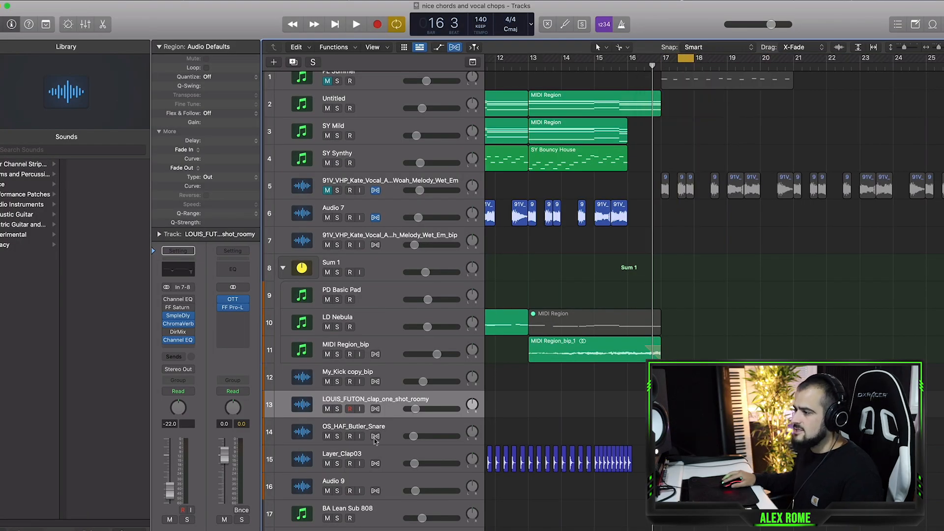
- Solo the OS_HAF_Butler_Snare, LOUIS_FUTON_clap_one_shot_roomy and My_Kick copy_bip tracks and play them
{"action": "left_click", "coordinate": [337, 437]}
{"action": "left_click", "coordinate": [337, 409]}
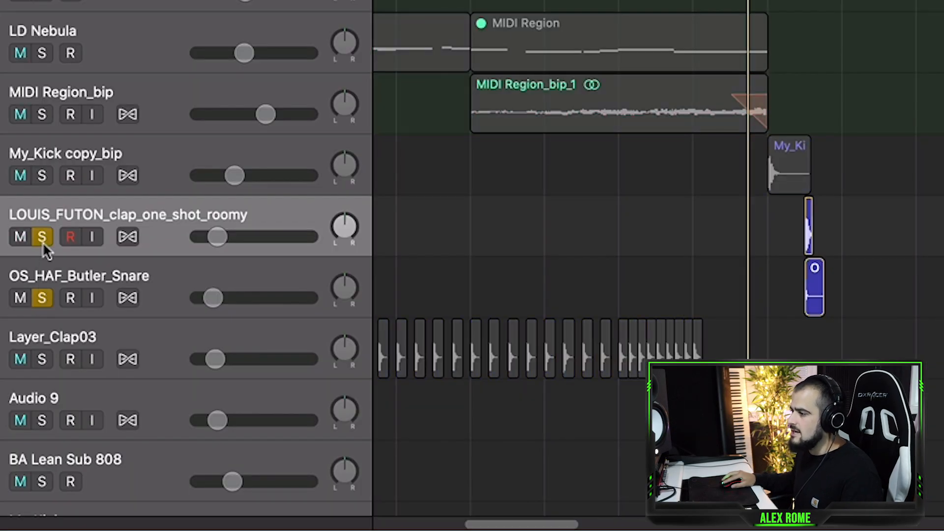
{"action": "key", "text": "space"}
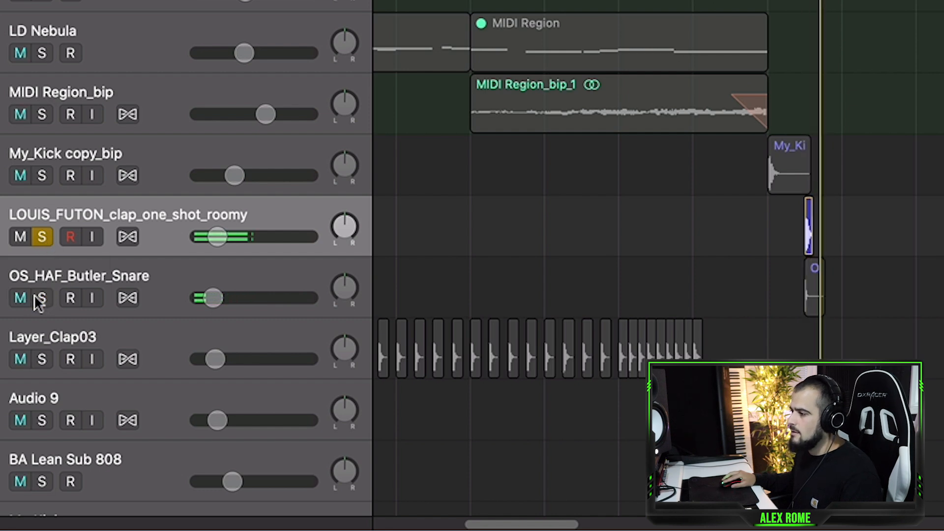
{"action": "left_click", "coordinate": [42, 178]}
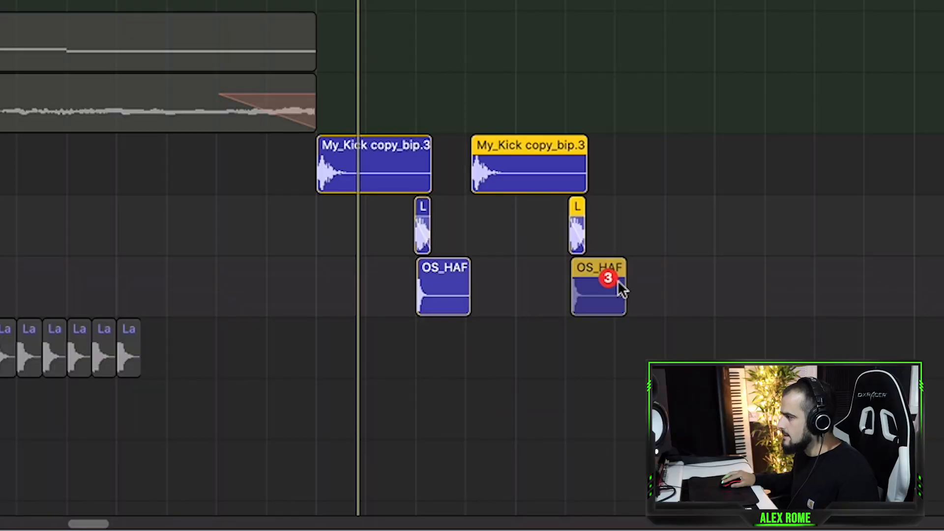
- Copy the kick, clap and snare regions from bar 17 into bar 18, and the claps and snares into bars 19 and 20
{"action": "left_click_drag", "start_coordinate": [618, 280], "coordinate": [640, 284]}
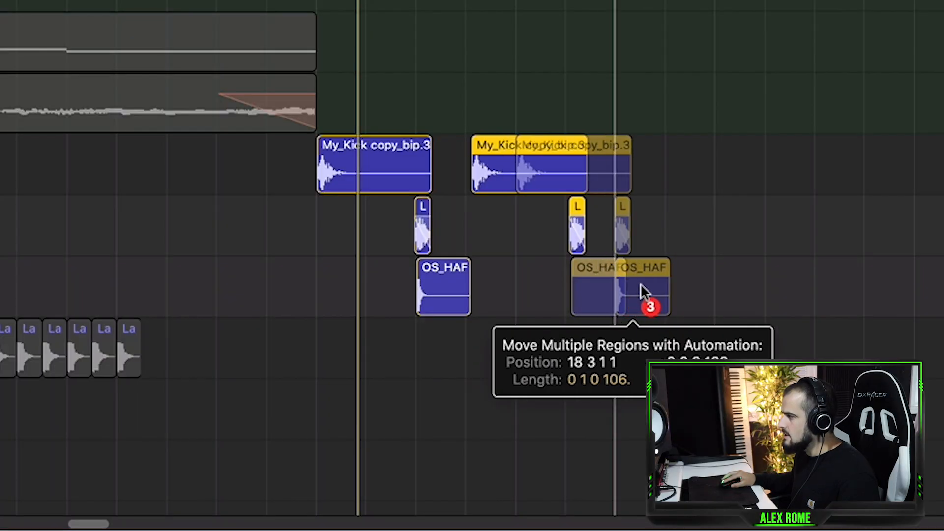
{"action": "left_click_drag", "start_coordinate": [641, 283], "coordinate": [641, 284]}
{"action": "left_click_drag", "start_coordinate": [746, 331], "coordinate": [404, 281]}
{"action": "left_click_drag", "start_coordinate": [463, 328], "coordinate": [797, 327]}
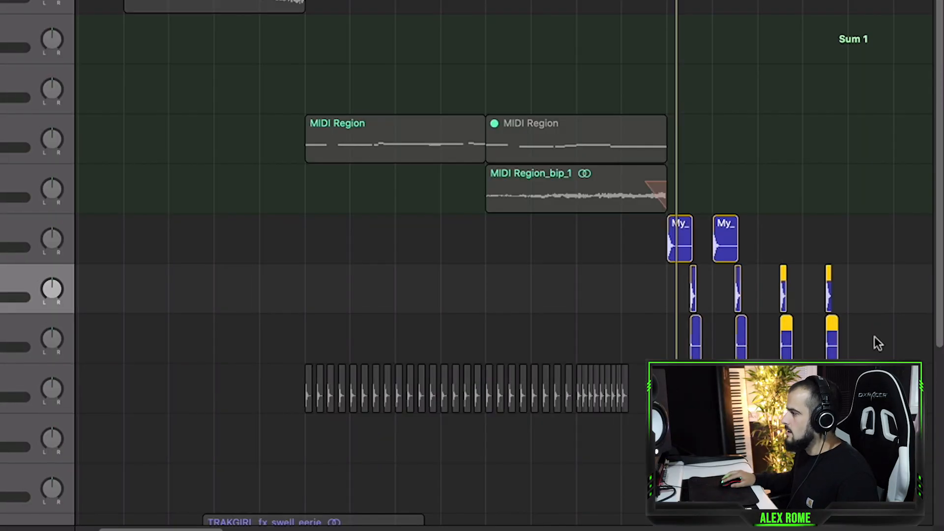
- Repeat the four clap and snare hits so the backbeat continues through bars 21 to 24
{"action": "left_click_drag", "start_coordinate": [673, 296], "coordinate": [672, 295]}
{"action": "key", "text": "super+r"}
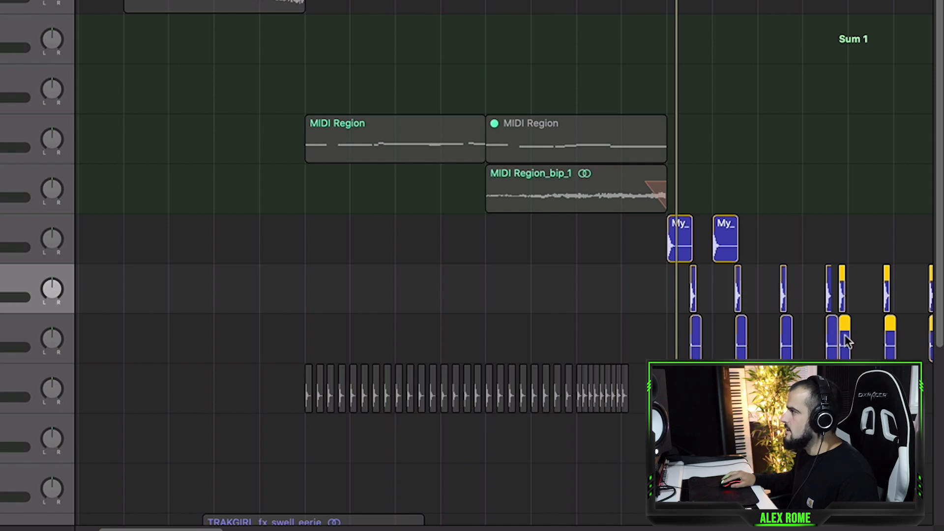
{"action": "scroll", "coordinate": [845, 334], "scroll_direction": "right", "scroll_amount": 10}
{"action": "left_click", "coordinate": [581, 206]}
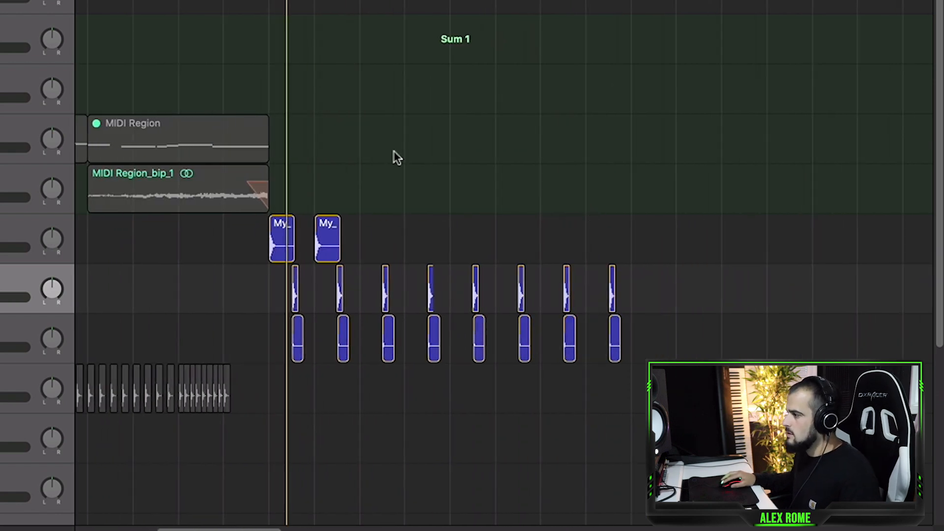
- Move the second kick region back to beat 4 of bar 17 and play the pattern
{"action": "key", "text": "space"}
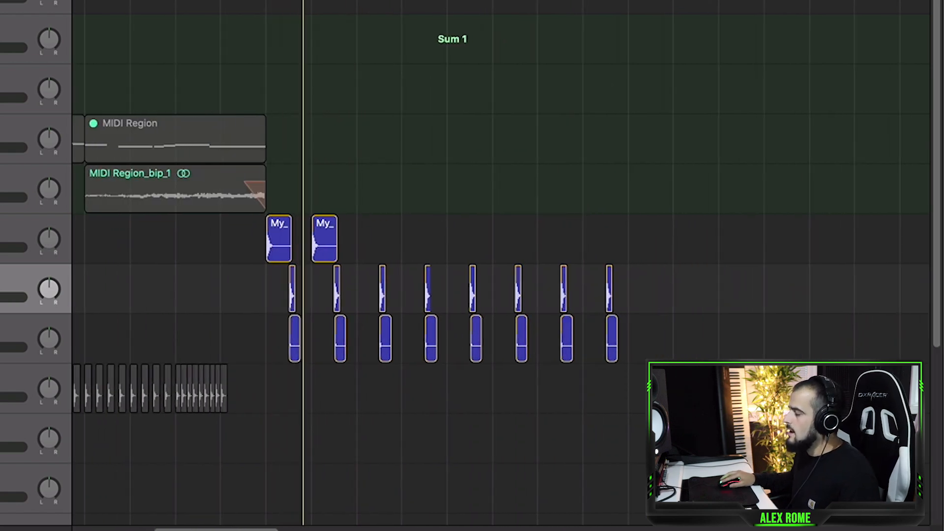
{"action": "key", "text": "super+Right"}
{"action": "key", "text": "super+Right"}
{"action": "key", "text": "super+Right"}
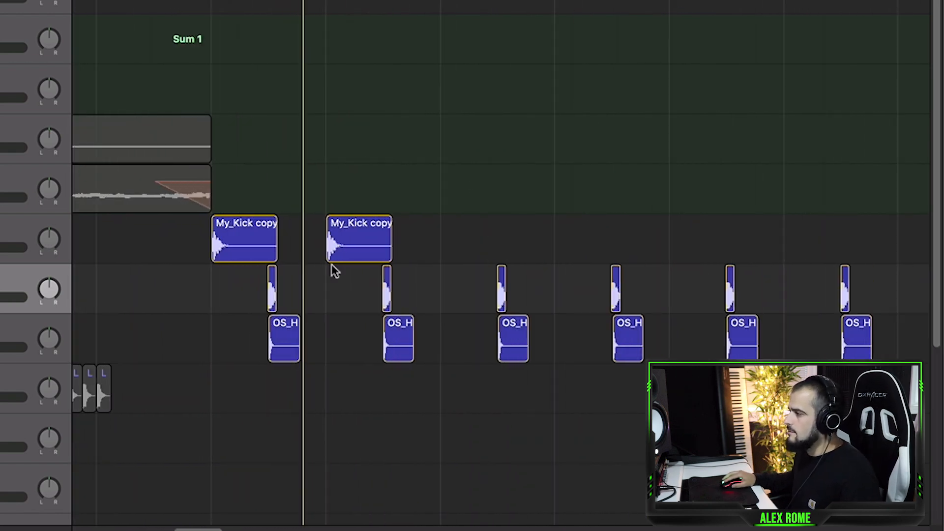
{"action": "left_click_drag", "start_coordinate": [366, 225], "coordinate": [341, 226]}
{"action": "left_click", "coordinate": [410, 224]}
{"action": "key", "text": "space"}
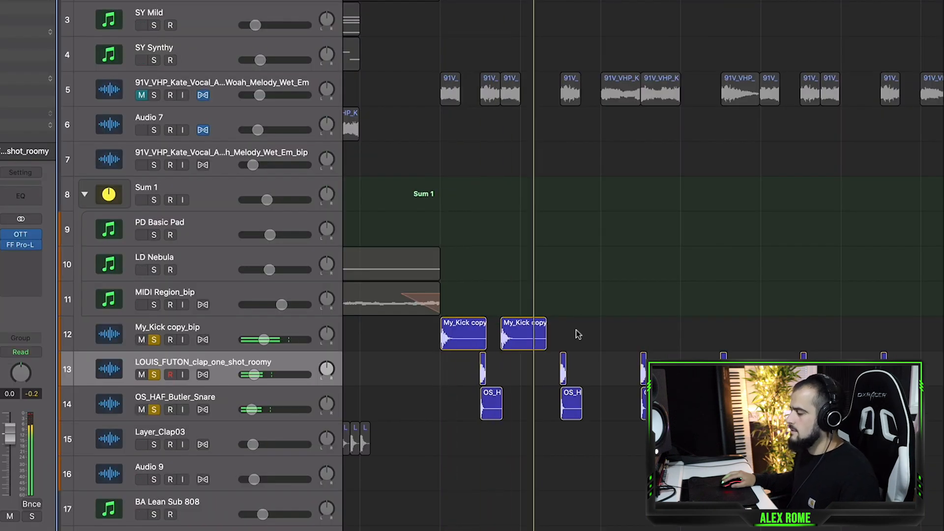
- Copy the kick region into bars 19 and 20, placing the last copy on beat 2 of bar 20
{"action": "left_click_drag", "start_coordinate": [571, 331], "coordinate": [477, 339]}
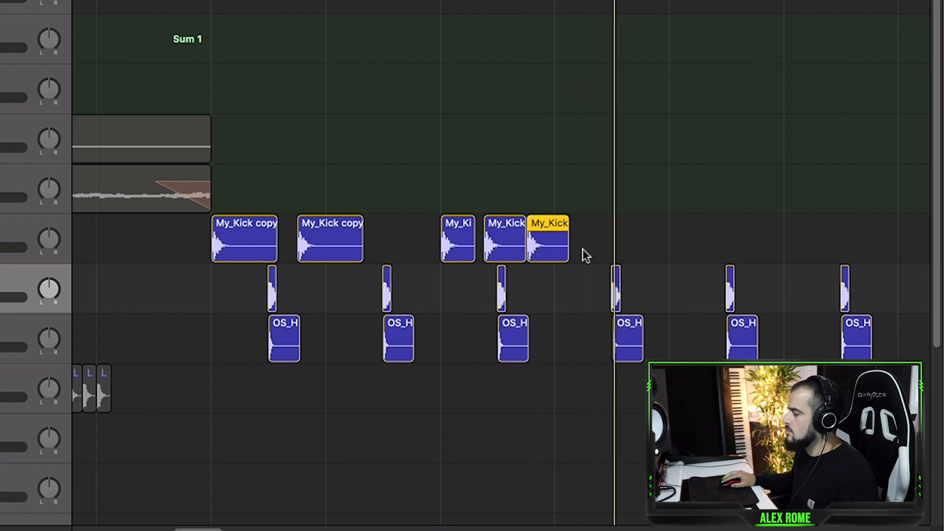
{"action": "left_click_drag", "start_coordinate": [560, 237], "coordinate": [621, 232]}
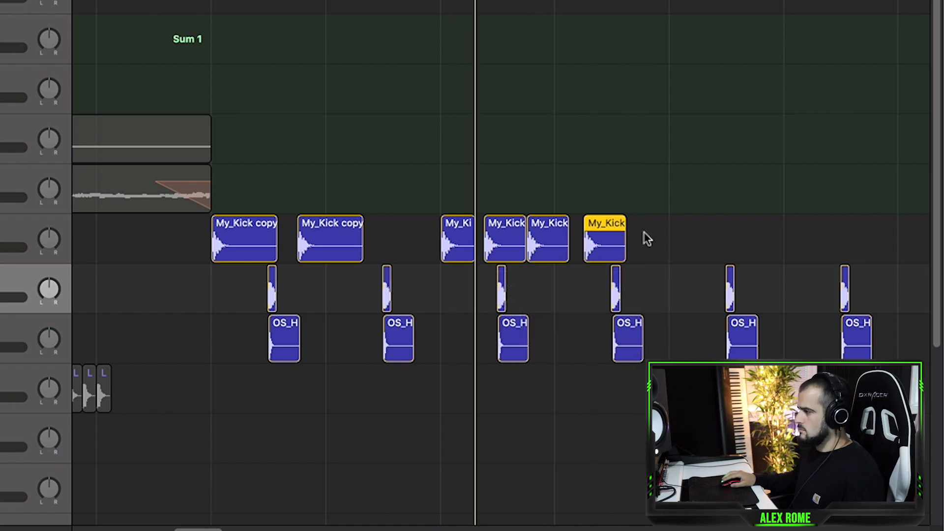
{"action": "left_click", "coordinate": [647, 232]}
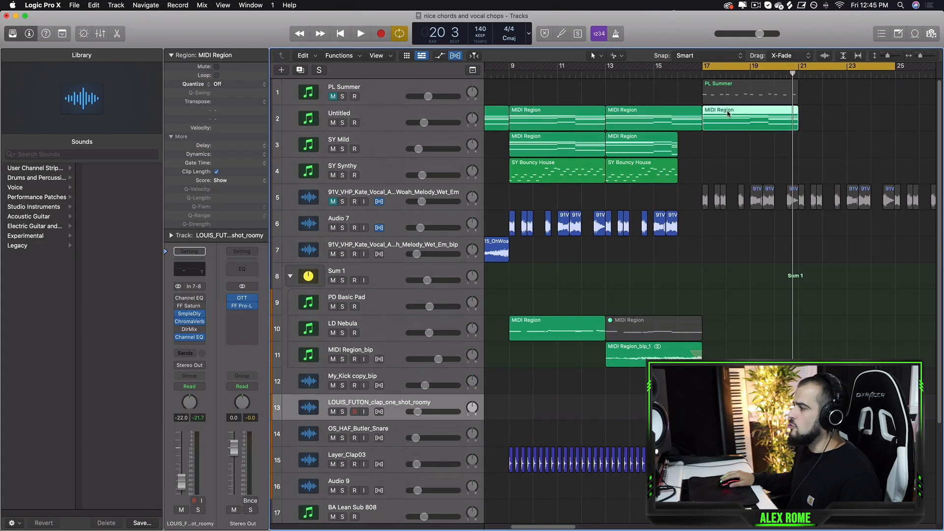
- Repeat the chord MIDI region at bar 17 on the Untitled track into bars 21 to 24
{"action": "left_click_drag", "start_coordinate": [771, 123], "coordinate": [768, 122]}
{"action": "key", "text": "super+r"}
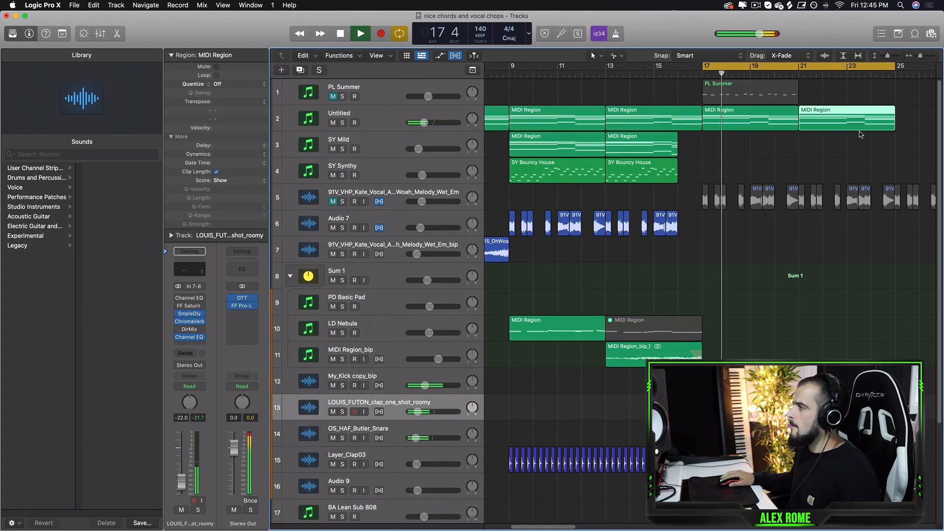
- Open both Untitled chord regions in the Piano Roll and select the bass notes F#1, G#1 and D#1 of the first region
{"action": "left_click_drag", "start_coordinate": [854, 140], "coordinate": [720, 97]}
{"action": "key", "text": "e"}
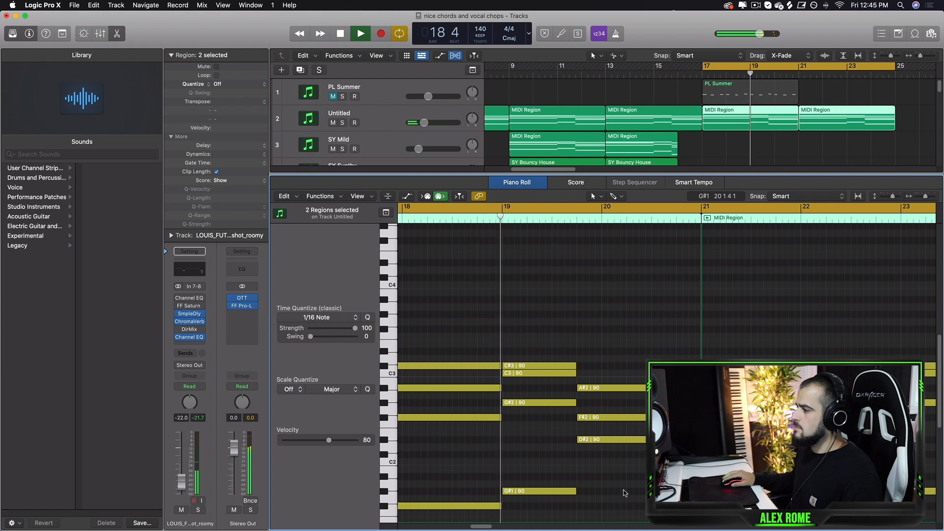
{"action": "scroll", "coordinate": [608, 294], "scroll_direction": "down", "scroll_amount": 5}
{"action": "key", "text": "space"}
{"action": "left_click_drag", "start_coordinate": [626, 469], "coordinate": [431, 356]}
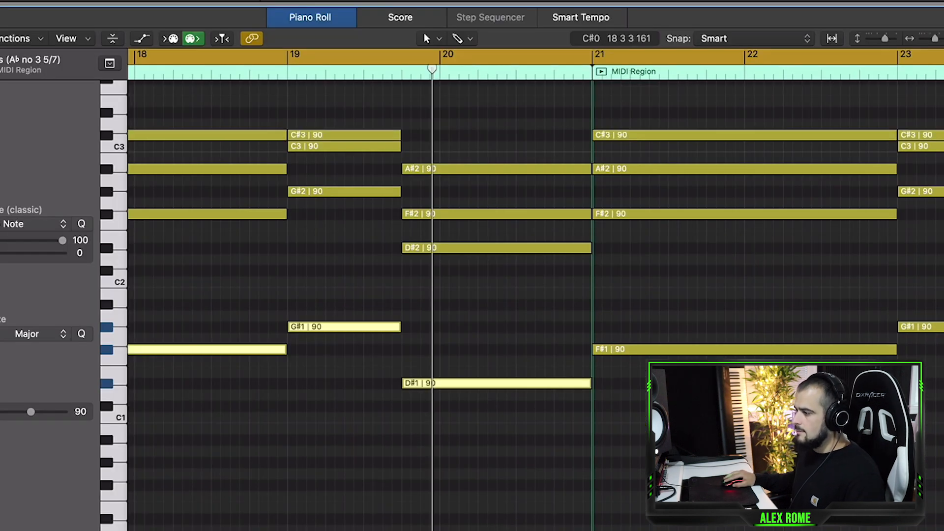
{"action": "scroll", "coordinate": [321, 417], "scroll_direction": "left", "scroll_amount": 5}
{"action": "scroll", "coordinate": [319, 447], "scroll_direction": "up", "scroll_amount": 3}
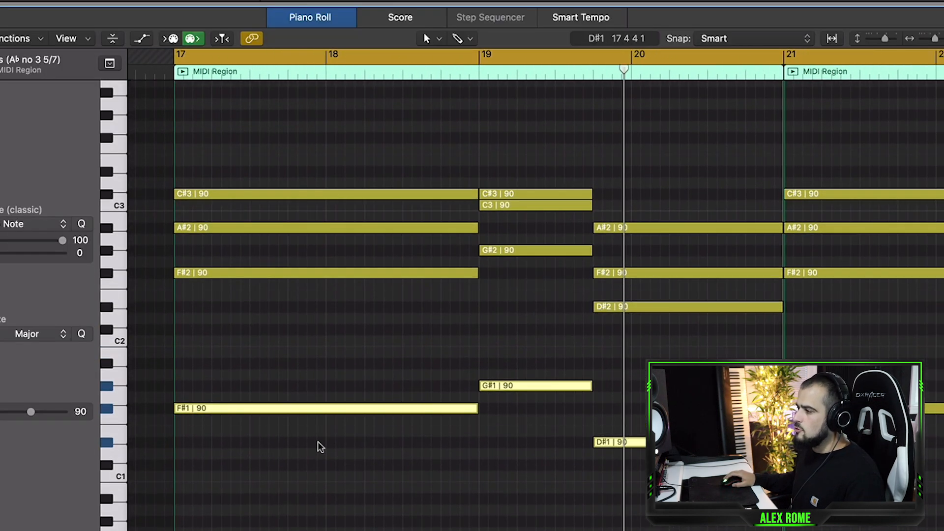
- Select each of the three chords in the first region in turn to check their chord names
{"action": "left_click_drag", "start_coordinate": [331, 504], "coordinate": [338, 194]}
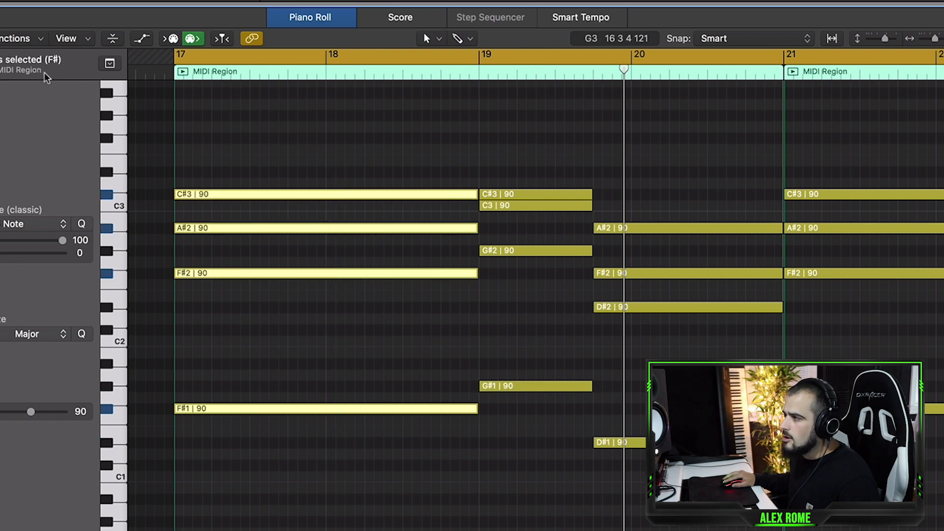
{"action": "left_click_drag", "start_coordinate": [560, 471], "coordinate": [546, 179]}
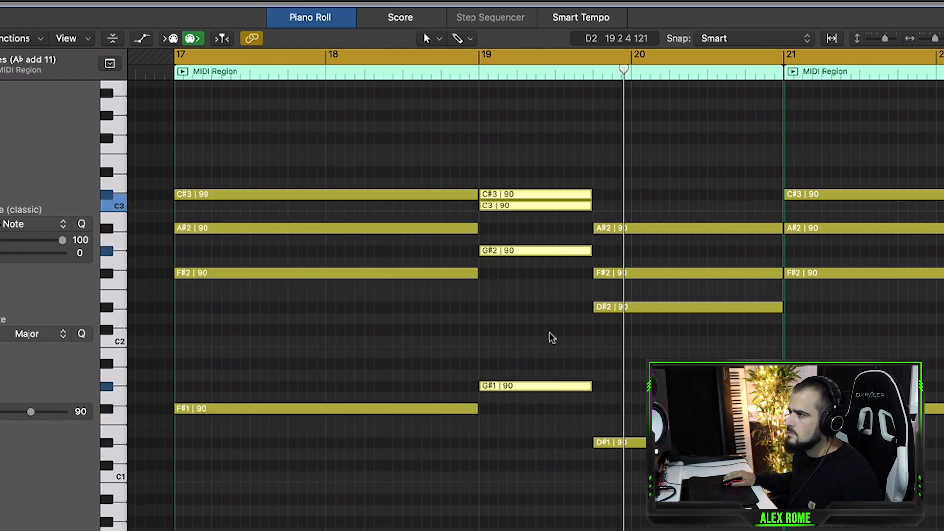
{"action": "left_click_drag", "start_coordinate": [659, 358], "coordinate": [685, 154]}
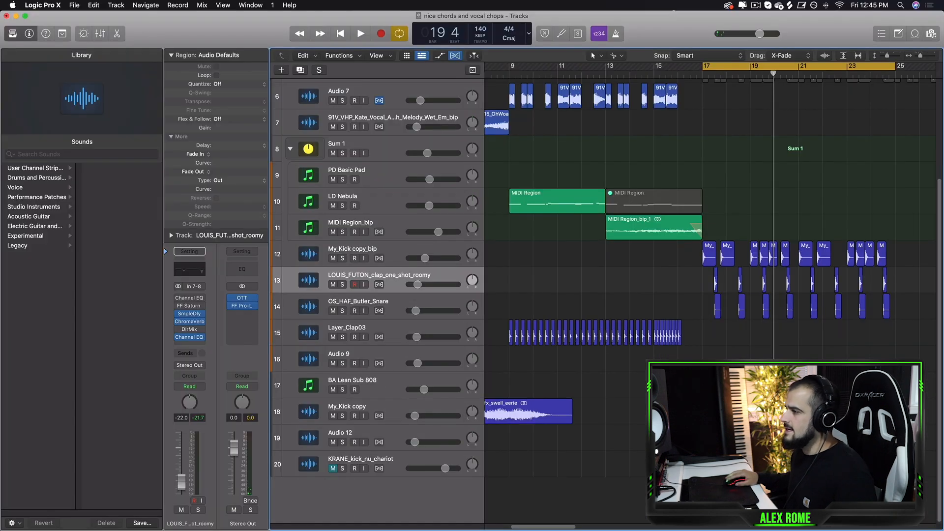
- Select the BA Lean Sub 808 track, show its bass notes in the Piano Roll and move the Channel EQ window aside
{"action": "scroll", "coordinate": [593, 340], "scroll_direction": "up", "scroll_amount": 5}
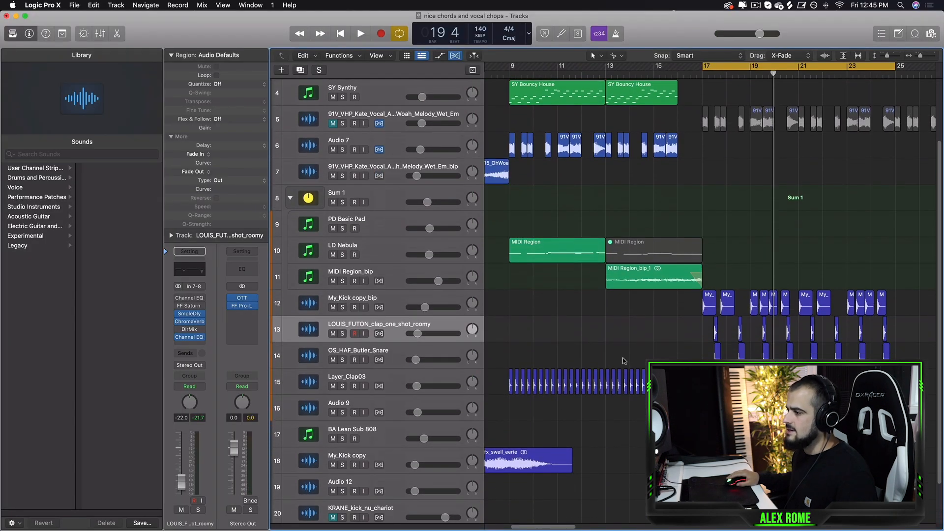
{"action": "left_click", "coordinate": [405, 432]}
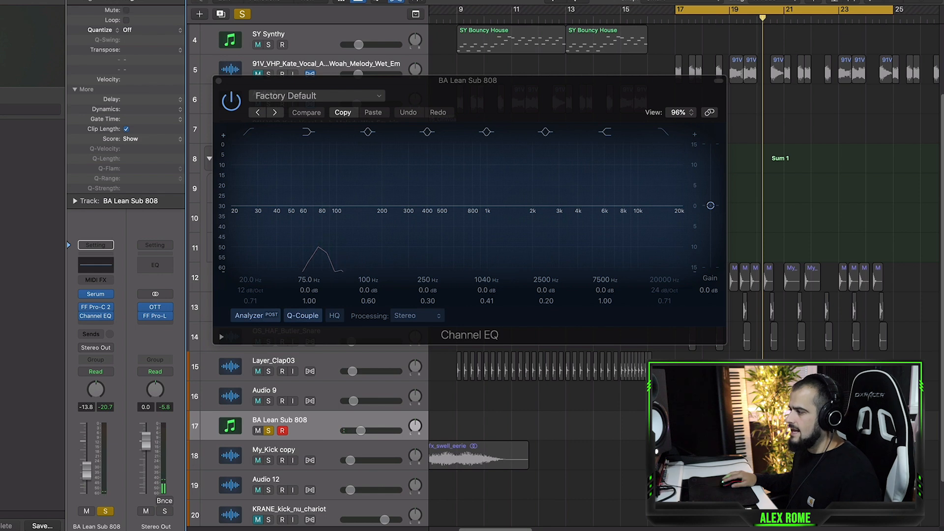
{"action": "key", "text": "p"}
{"action": "left_click_drag", "start_coordinate": [491, 80], "coordinate": [193, 49]}
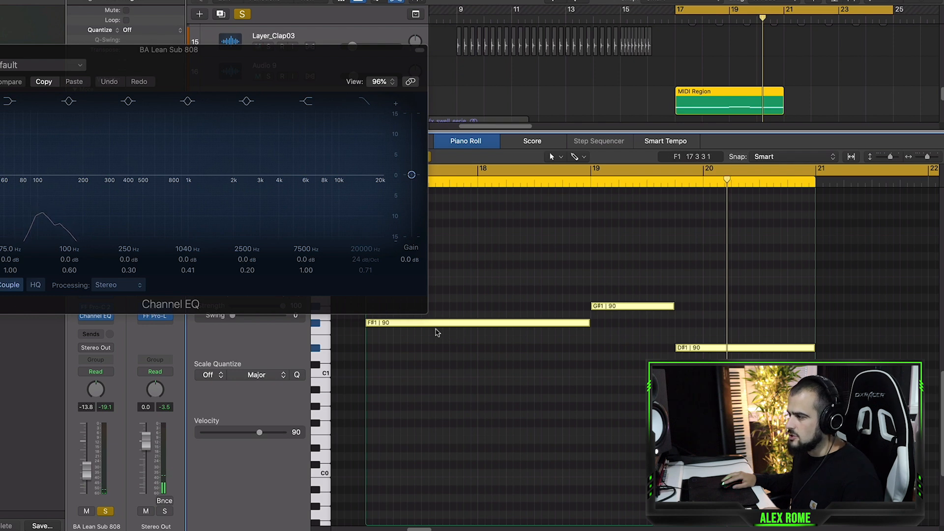
- Transpose the 808 notes down 12 semitones, shorten the F#0 note to end at beat 4 of bar 17, and hide the plug-in window
{"action": "left_click_drag", "start_coordinate": [435, 323], "coordinate": [434, 426]}
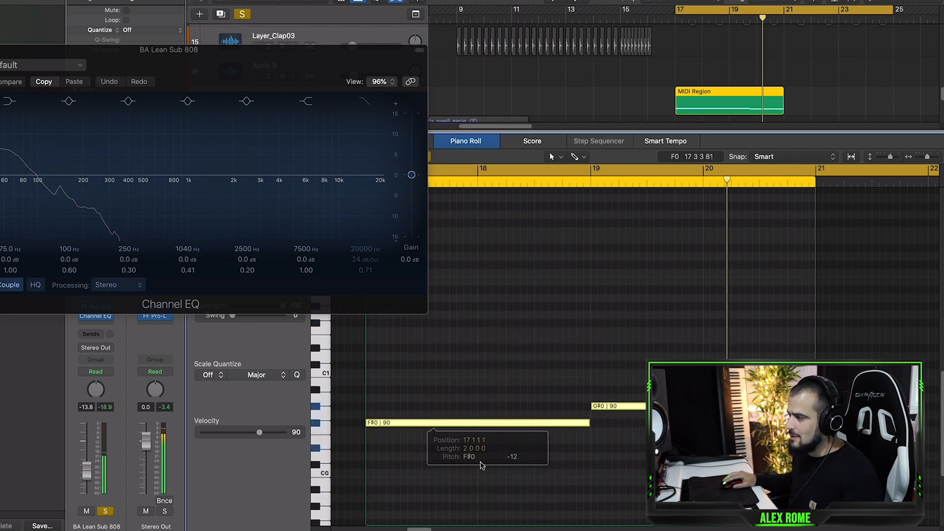
{"action": "left_click", "coordinate": [522, 474]}
{"action": "left_click_drag", "start_coordinate": [587, 425], "coordinate": [448, 426]}
{"action": "key", "text": "v"}
- Solo the My_Kick copy_bip track with the 808 and resize the Piano Roll so both kick regions and bass notes show
{"action": "left_click_drag", "start_coordinate": [447, 132], "coordinate": [448, 317]}
{"action": "scroll", "coordinate": [659, 276], "scroll_direction": "up", "scroll_amount": 5}
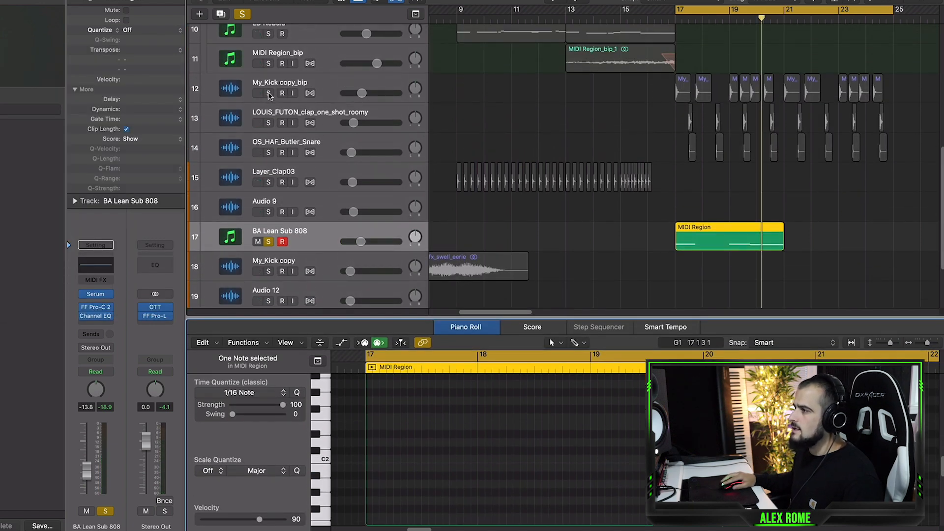
{"action": "left_click", "coordinate": [268, 94]}
{"action": "scroll", "coordinate": [712, 261], "scroll_direction": "down", "scroll_amount": 2}
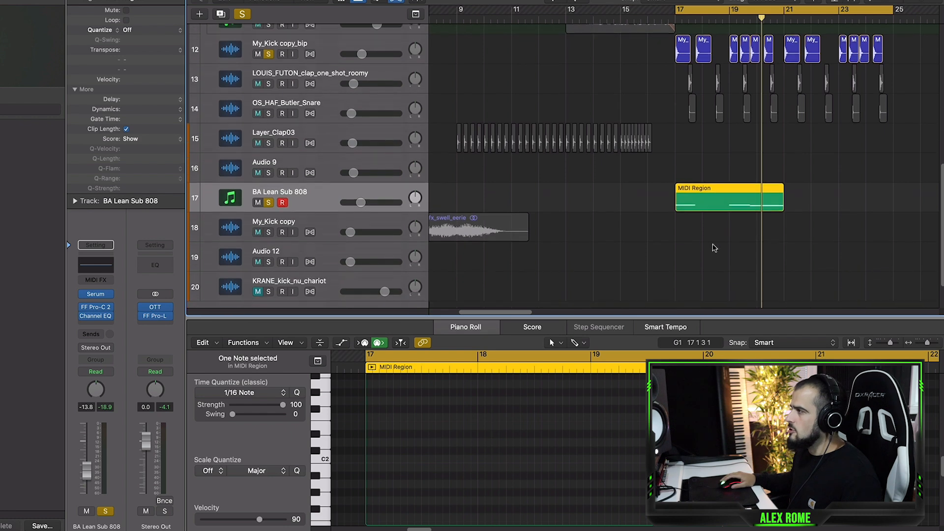
{"action": "left_click_drag", "start_coordinate": [637, 317], "coordinate": [632, 118]}
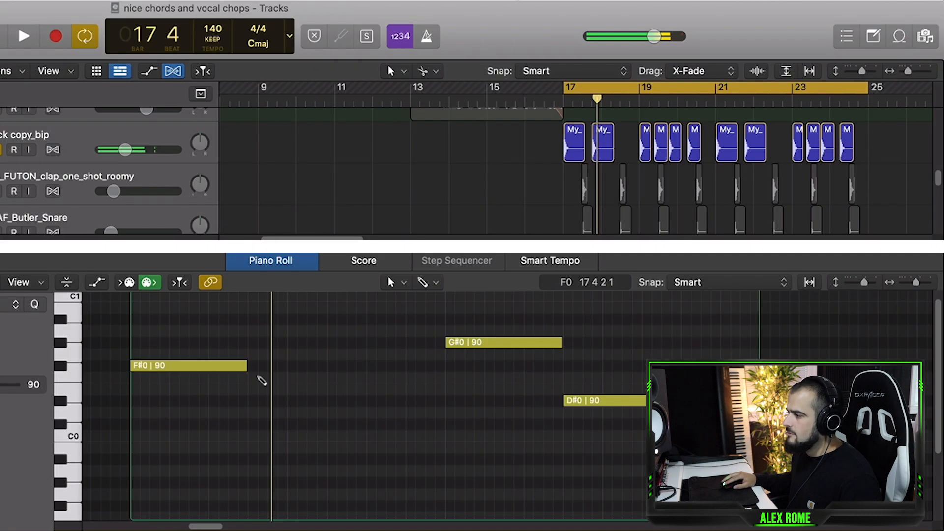
- Add a second F#0 note starting on beat 4 of bar 17 and play the 808 against the kick
{"action": "left_click", "coordinate": [260, 366], "text": "super"}
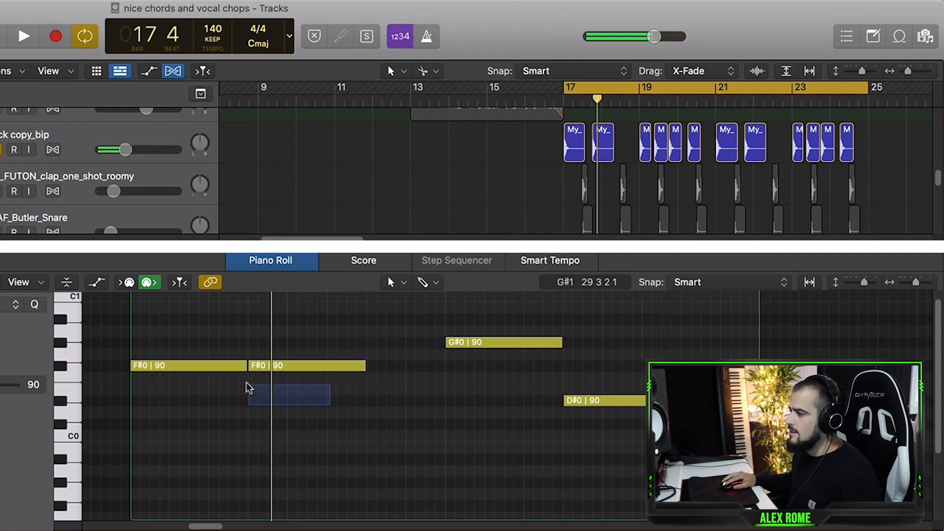
{"action": "key", "text": "space"}
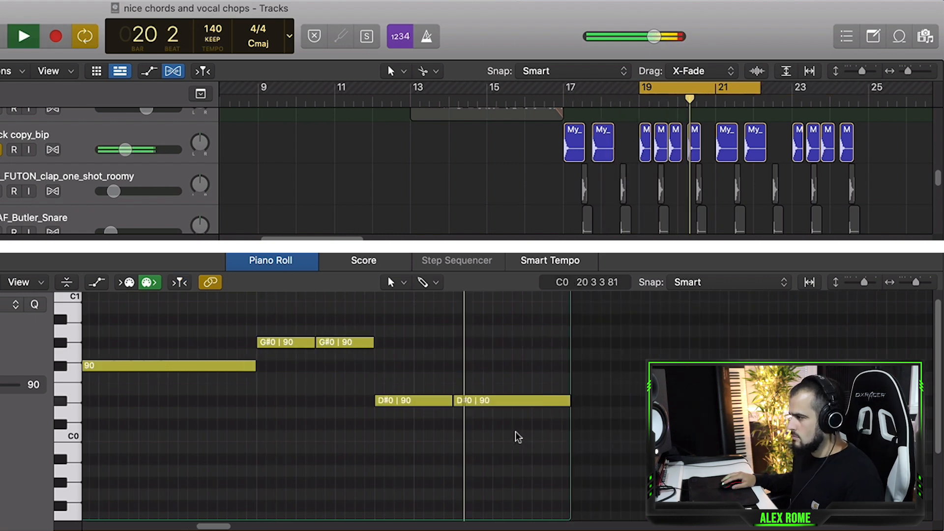
{"action": "key", "text": "space"}
- Shorten the last D#0 note in bar 20 and add a higher note after it near the region's end
{"action": "left_click_drag", "start_coordinate": [566, 403], "coordinate": [509, 405]}
{"action": "left_click", "coordinate": [533, 319], "text": "super"}
{"action": "left_click_drag", "start_coordinate": [551, 427], "coordinate": [570, 373]}
- Play the arrangement from bar 17 and look over the drum, 808, chord and vocal tracks
{"action": "key", "text": "space"}
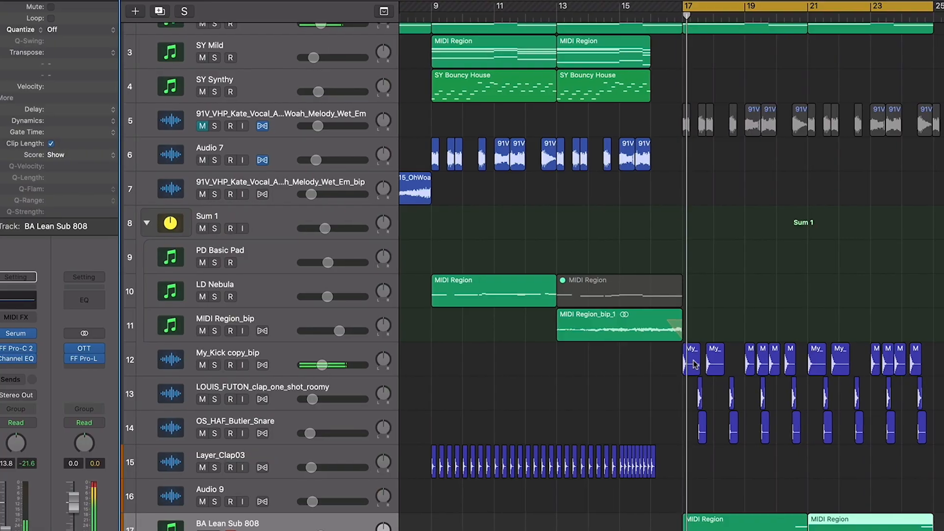
{"action": "scroll", "coordinate": [686, 355], "scroll_direction": "up", "scroll_amount": 3}
{"action": "scroll", "coordinate": [668, 344], "scroll_direction": "down", "scroll_amount": 4}
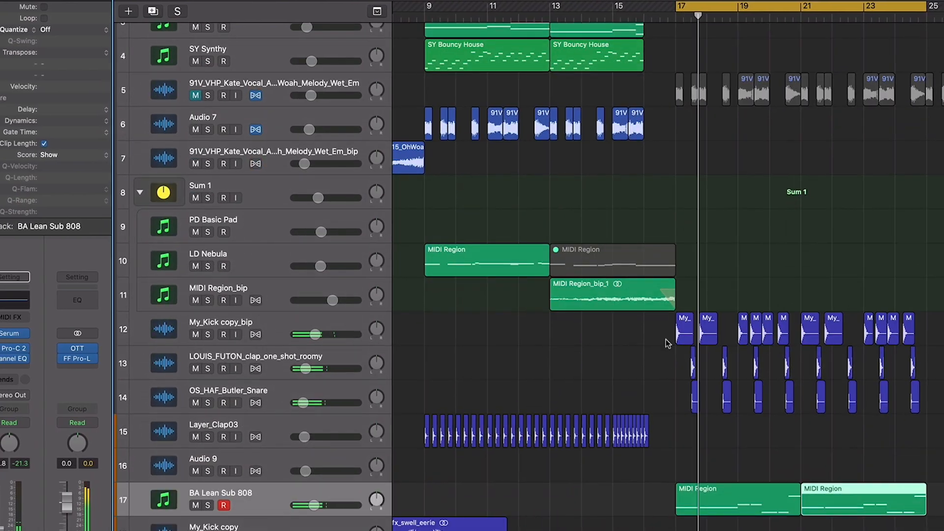
{"action": "scroll", "coordinate": [846, 295], "scroll_direction": "down", "scroll_amount": 2}
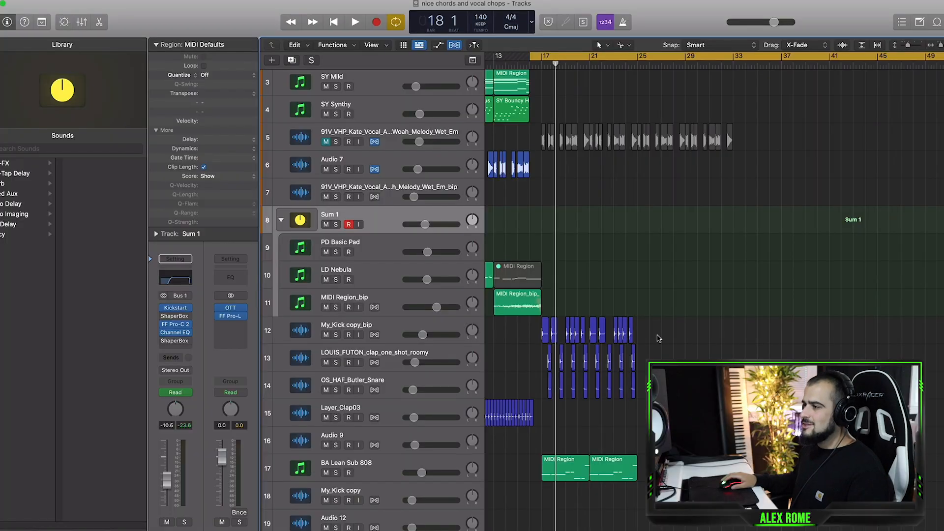
{"action": "scroll", "coordinate": [490, 298], "scroll_direction": "up", "scroll_amount": 1}
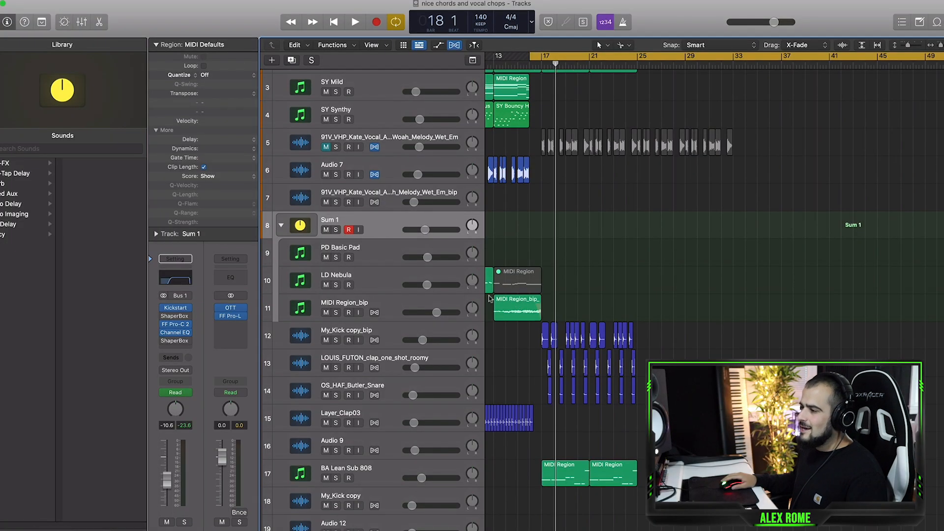
- Duplicate the LD Nebula track in the Sum 1 stack and set the secondary tool to Pencil
{"action": "left_click", "coordinate": [356, 282]}
{"action": "key", "text": "super+d"}
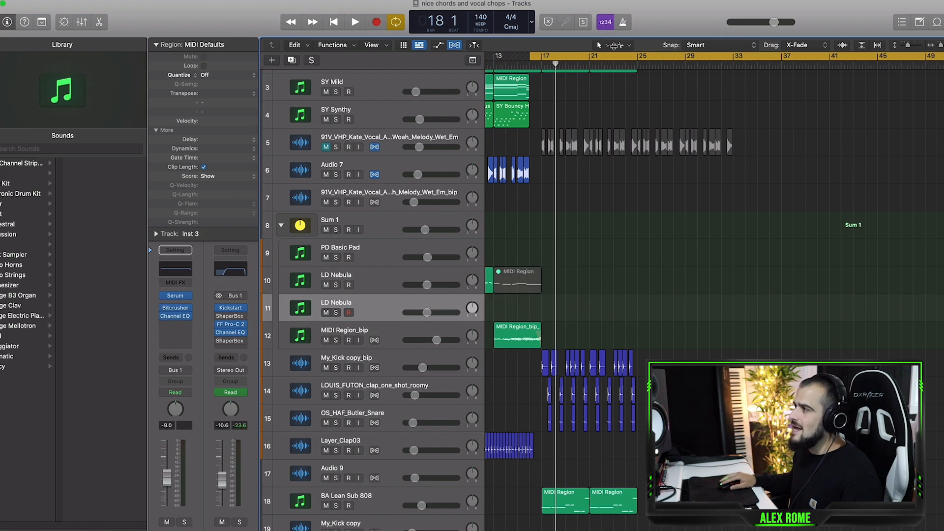
{"action": "left_click", "coordinate": [629, 46]}
{"action": "left_click", "coordinate": [634, 71]}
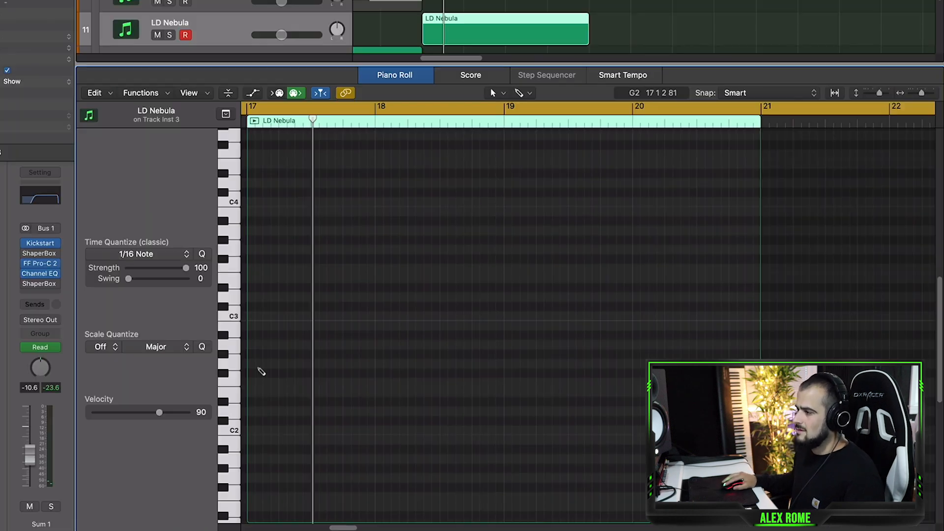
- Create a region at bar 17 on the new LD Nebula track and draw two G#3 notes followed by a descending run to C4
{"action": "left_click", "coordinate": [258, 365], "text": "super"}
{"action": "left_click_drag", "start_coordinate": [277, 365], "coordinate": [269, 247]}
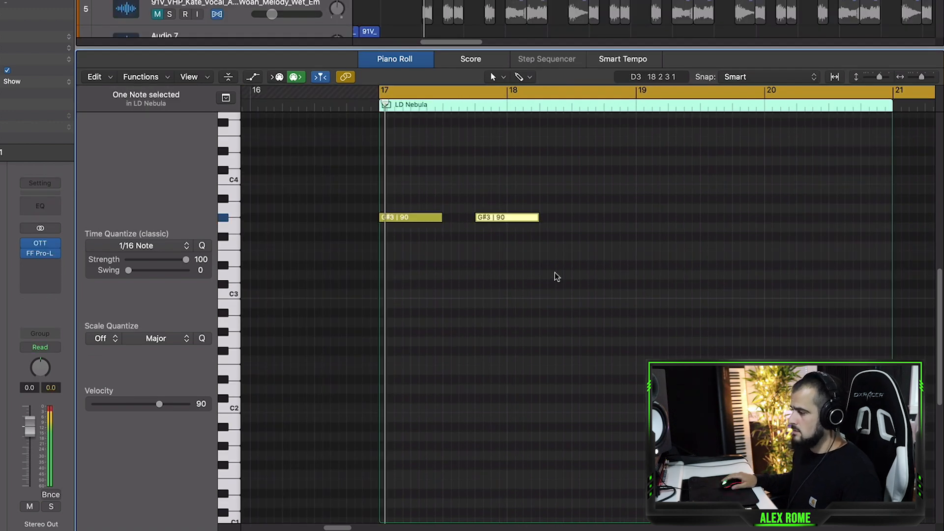
{"action": "key", "text": "space"}
{"action": "scroll", "coordinate": [546, 281], "scroll_direction": "up", "scroll_amount": 2}
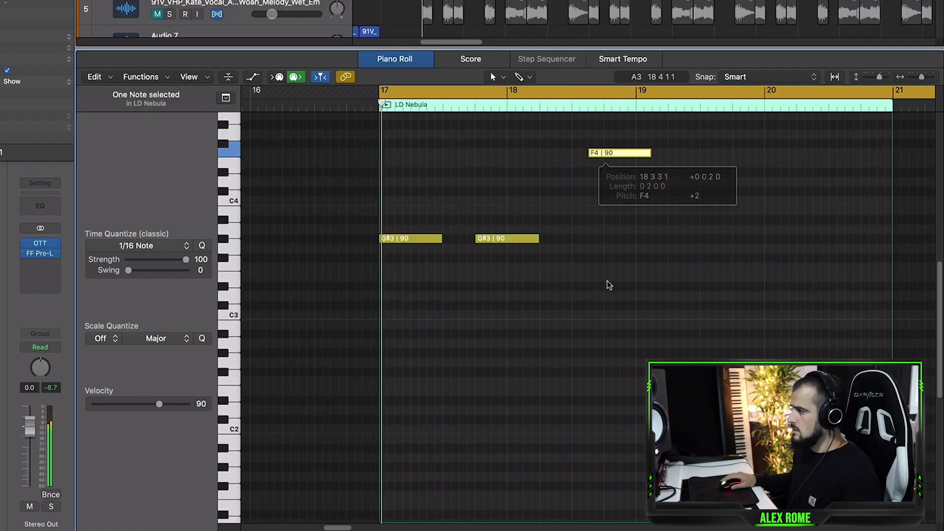
{"action": "key", "text": "space"}
{"action": "scroll", "coordinate": [610, 300], "scroll_direction": "up", "scroll_amount": 2}
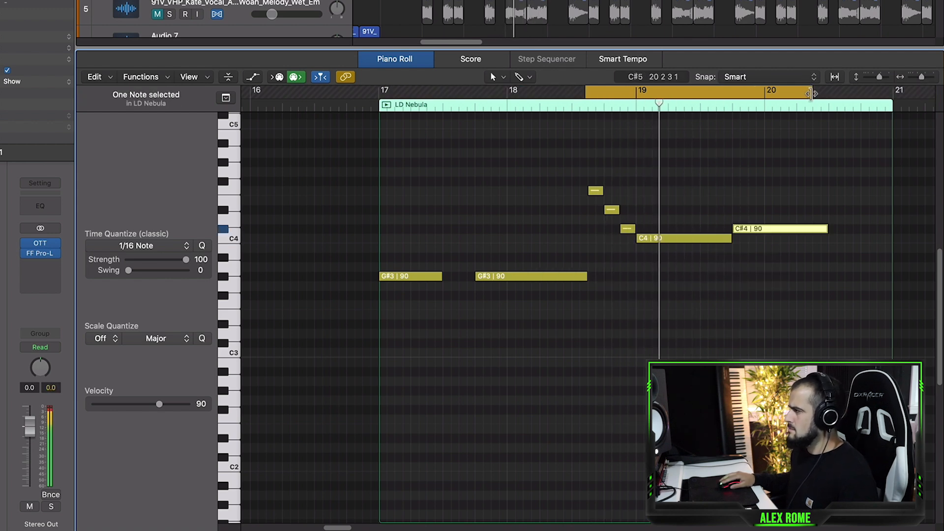
- Extend the cycle to bar 21 and add a shorter G#3 harmony note beneath the long C#4 at beat 4 of bar 19
{"action": "left_click_drag", "start_coordinate": [812, 92], "coordinate": [891, 111]}
{"action": "mouse_move", "coordinate": [743, 228]}
{"action": "left_mouse_down"}
{"action": "mouse_move", "coordinate": [743, 247]}
{"action": "mouse_move", "coordinate": [747, 239]}
{"action": "left_mouse_up"}
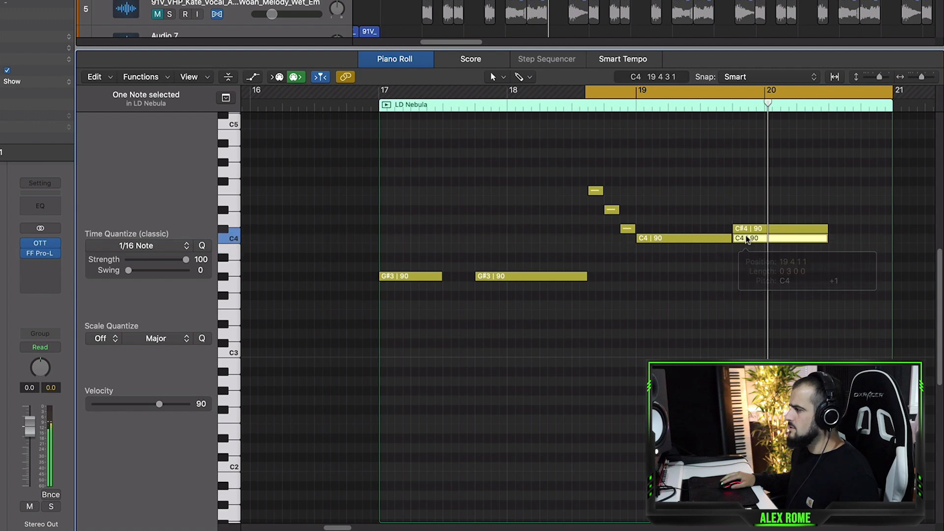
{"action": "left_click_drag", "start_coordinate": [826, 239], "coordinate": [813, 239]}
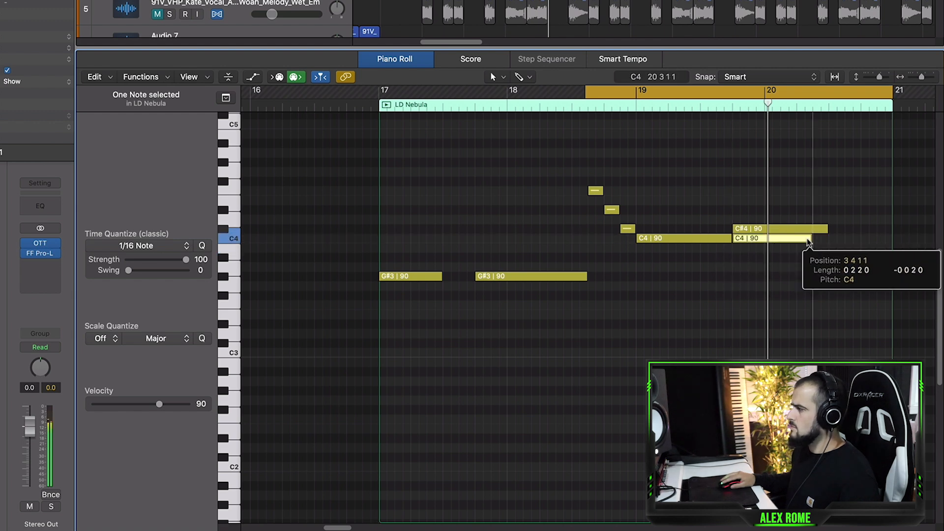
{"action": "left_click", "coordinate": [771, 279]}
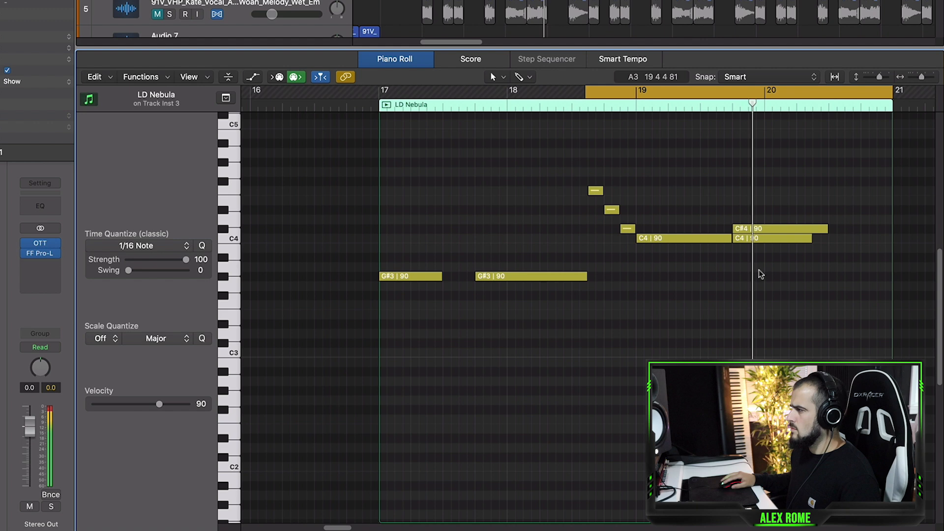
{"action": "left_click_drag", "start_coordinate": [750, 238], "coordinate": [752, 276]}
{"action": "left_click", "coordinate": [747, 329]}
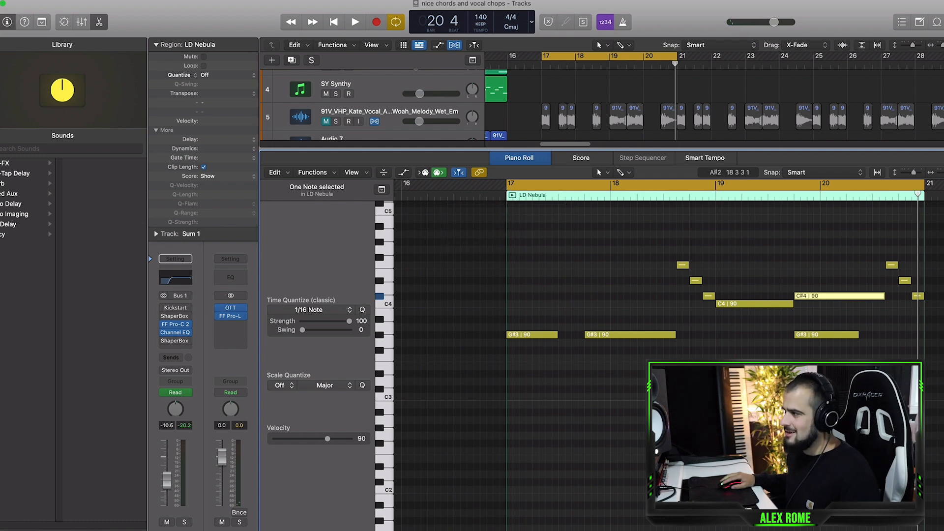
- Play back the new LD Nebula melody over bars 17 to 21
{"action": "left_click", "coordinate": [674, 412]}
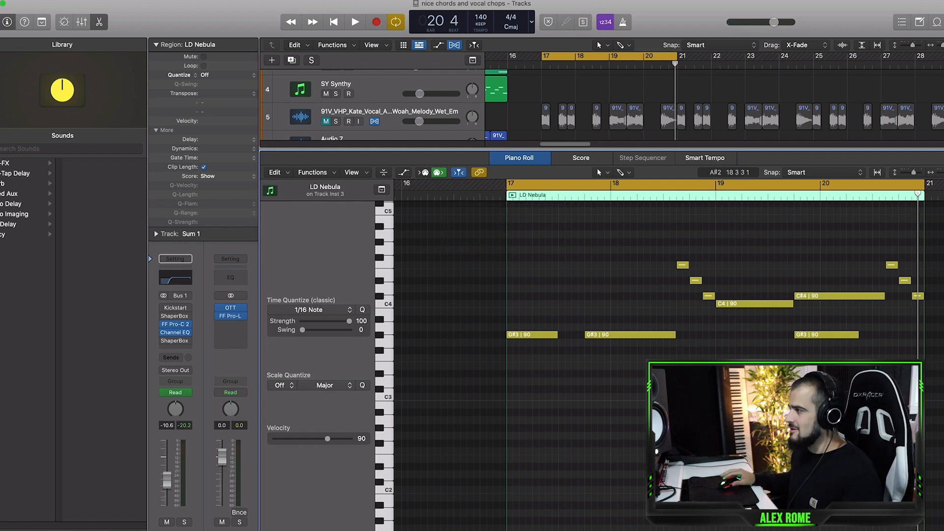
{"action": "key", "text": "space"}
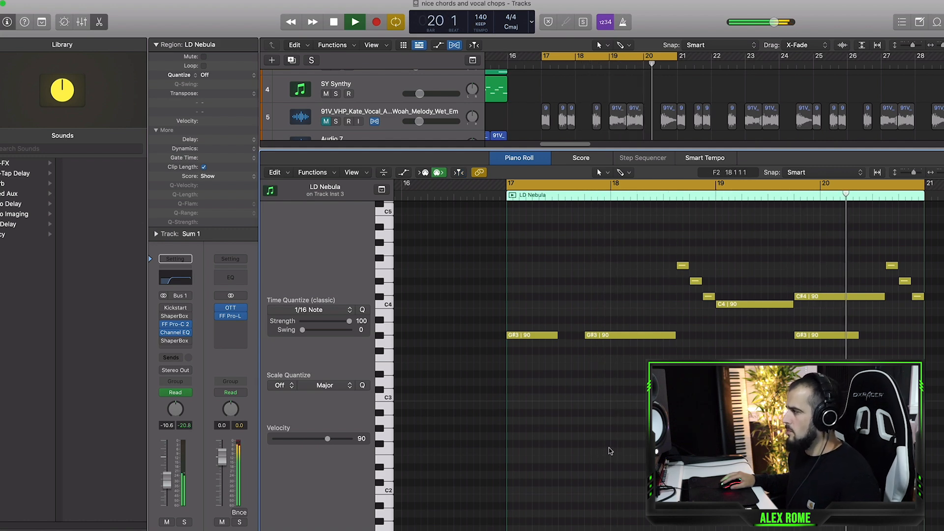
{"action": "key", "text": "space"}
- Repeat the LD Nebula region at bar 21 and move the cycle range over the copy
{"action": "key", "text": "p"}
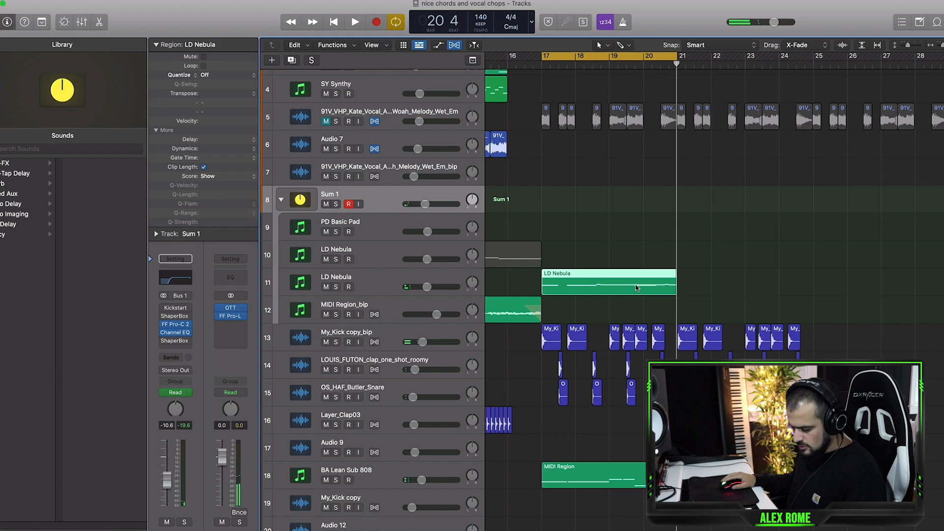
{"action": "key", "text": "super+r"}
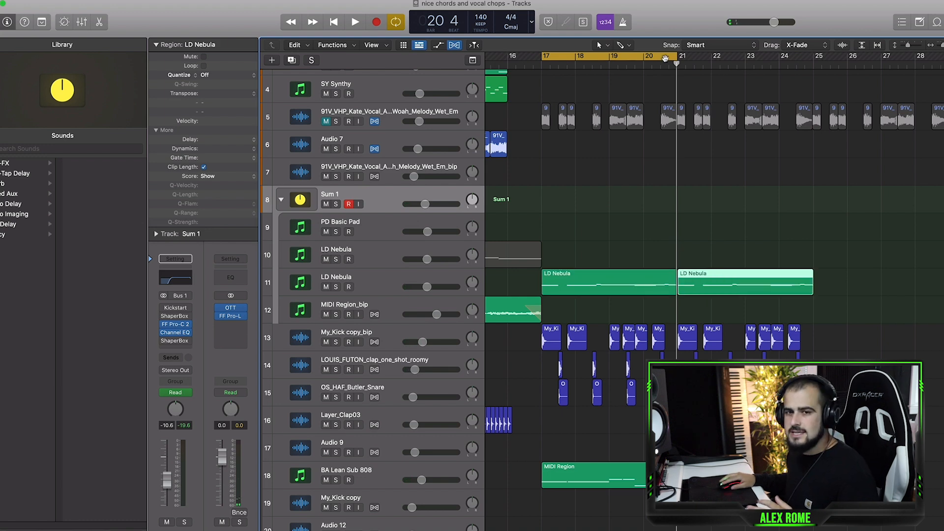
{"action": "left_click_drag", "start_coordinate": [666, 57], "coordinate": [801, 57]}
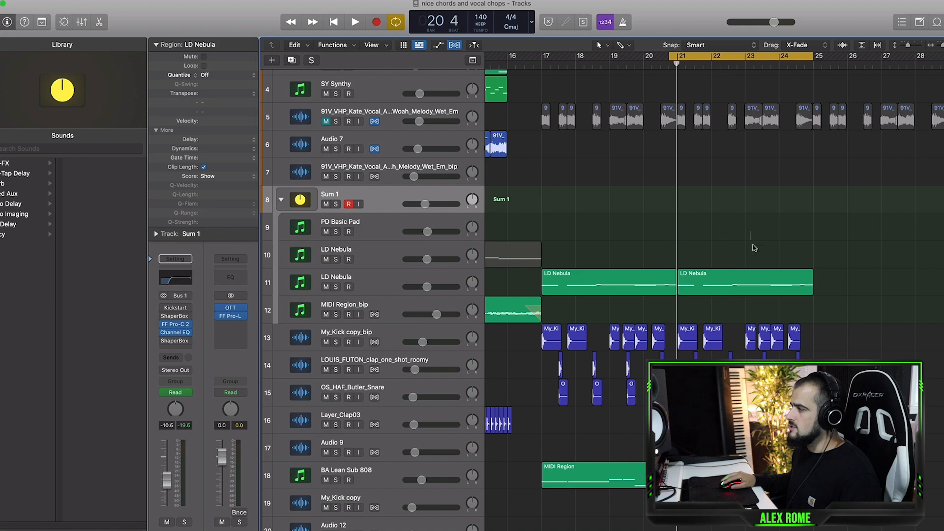
- Open the repeated LD Nebula region in the Piano Roll and vary its melody, lowering the second note to C#3
{"action": "left_click", "coordinate": [771, 286]}
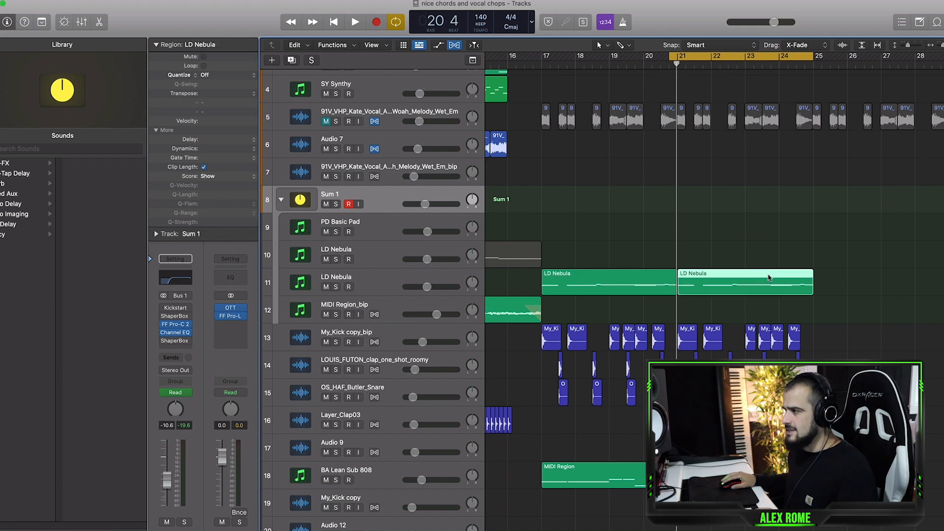
{"action": "double_click", "coordinate": [783, 283]}
{"action": "left_click_drag", "start_coordinate": [556, 411], "coordinate": [574, 402]}
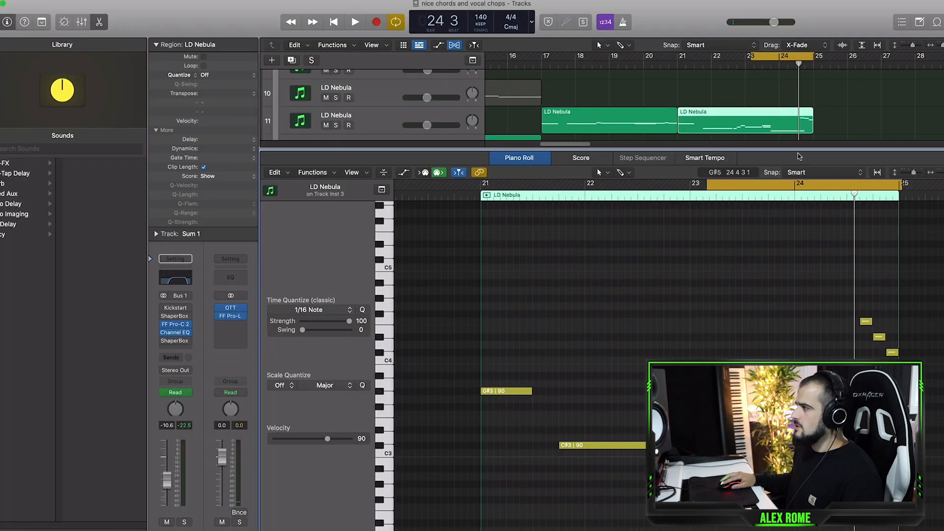
- Shrink the Piano Roll, cycle bars 17 to 25 and play the drop with the new melody
{"action": "left_click_drag", "start_coordinate": [795, 150], "coordinate": [796, 447]}
{"action": "left_click_drag", "start_coordinate": [766, 54], "coordinate": [542, 56]}
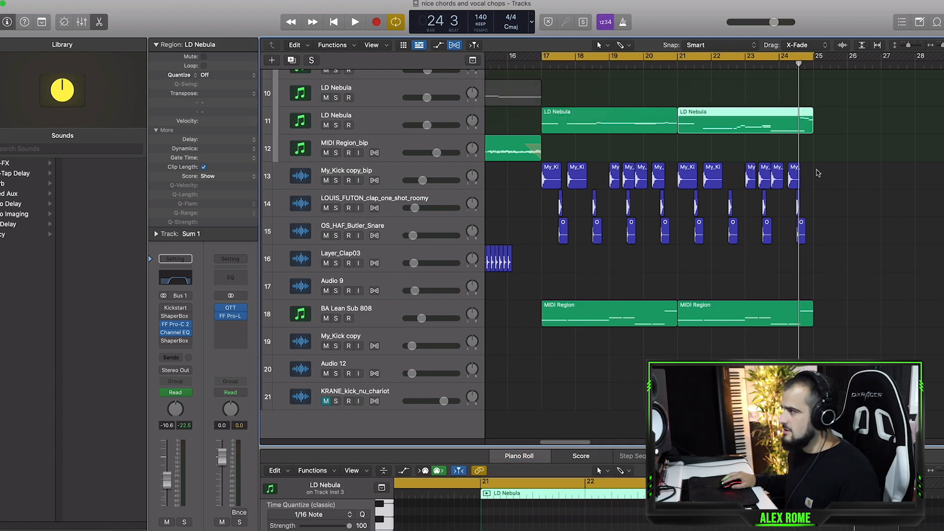
{"action": "key", "text": "space"}
{"action": "left_click", "coordinate": [856, 230]}
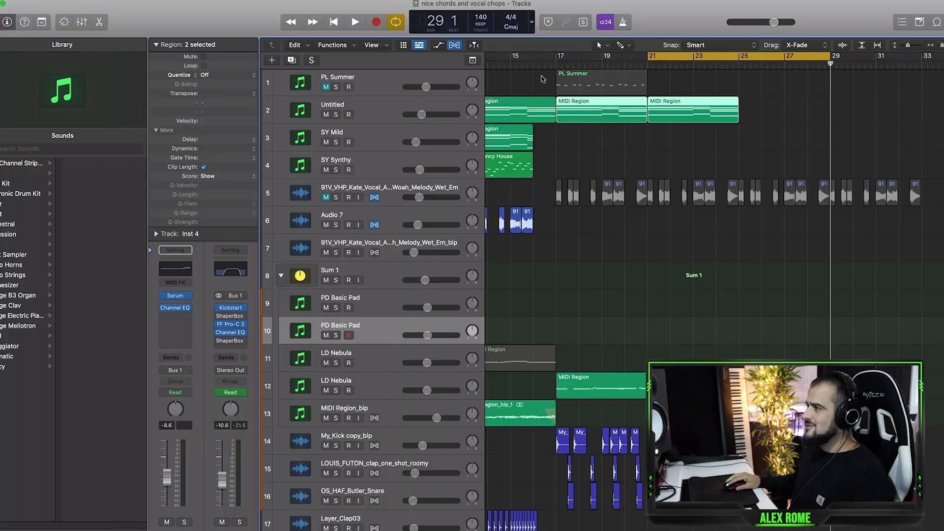
- Move the two chord regions at bars 17 and 21 from the Untitled track to the duplicated PD Basic Pad track, cycling that section
{"action": "left_click_drag", "start_coordinate": [571, 133], "coordinate": [667, 109]}
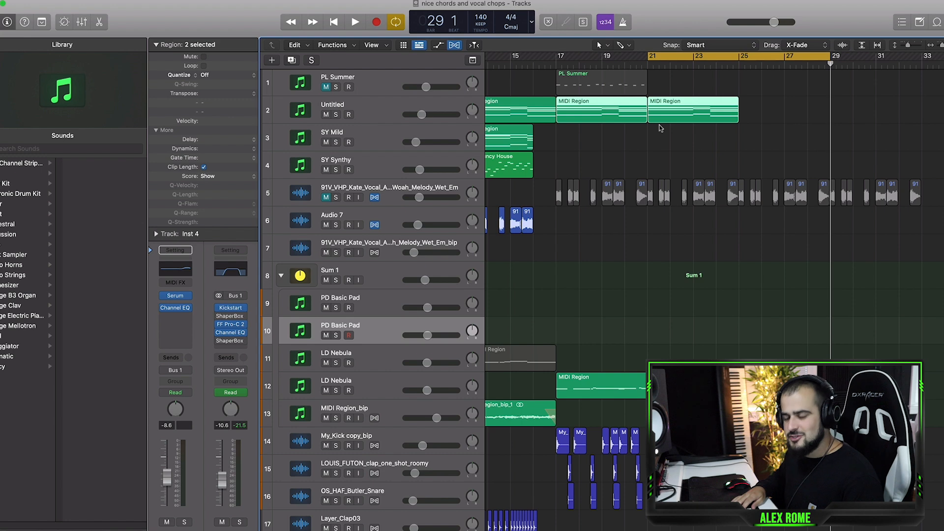
{"action": "key", "text": "Delete"}
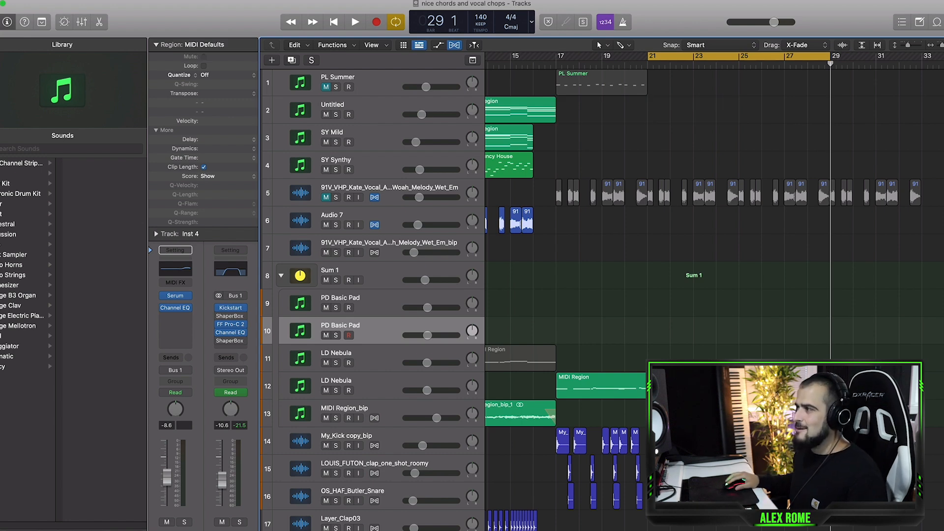
{"action": "left_click_drag", "start_coordinate": [546, 65], "coordinate": [744, 66]}
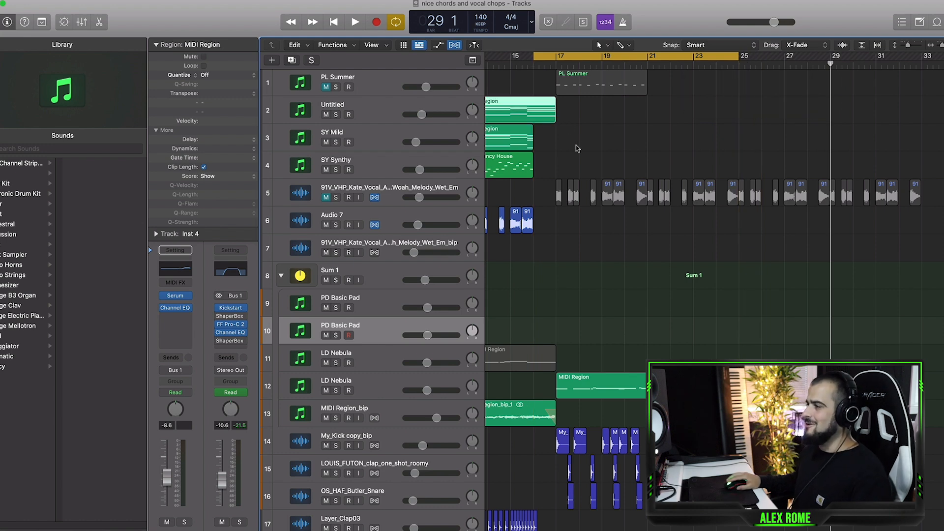
{"action": "scroll", "coordinate": [577, 149], "scroll_direction": "up", "scroll_amount": 1}
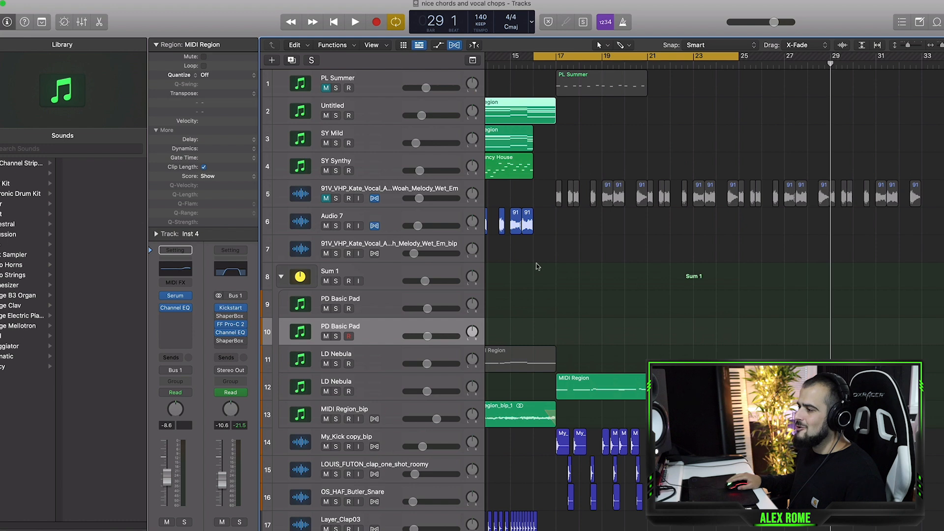
{"action": "left_click", "coordinate": [568, 63]}
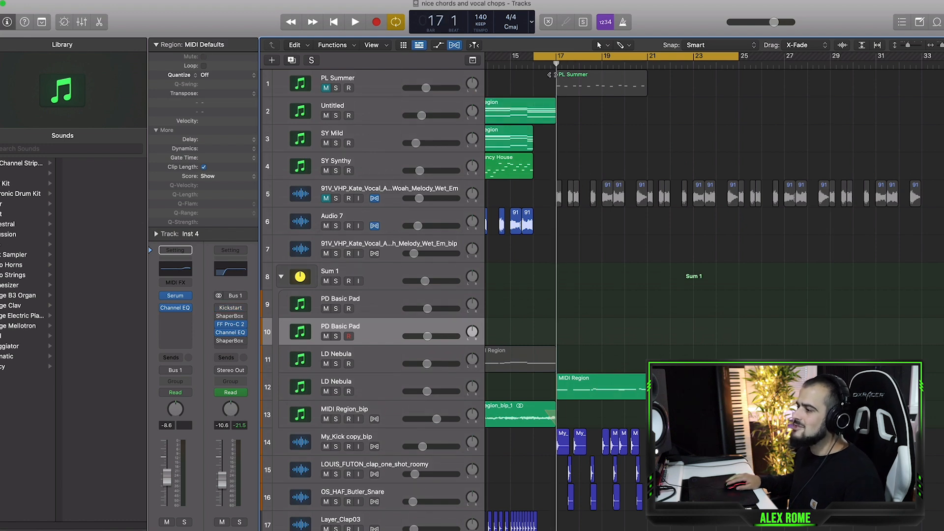
{"action": "key", "text": "super+v"}
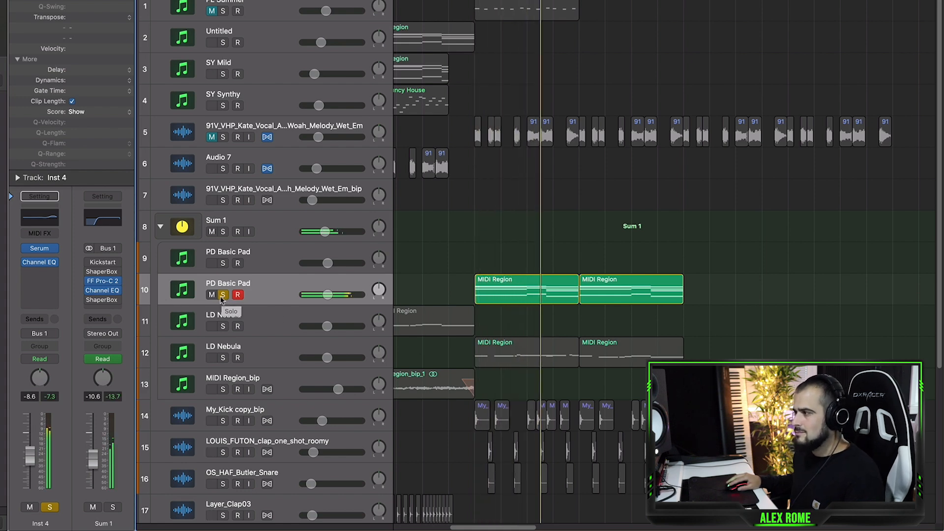
- Open both pasted PD Basic Pad regions in the Piano Roll and play the soloed chords
{"action": "key", "text": "space"}
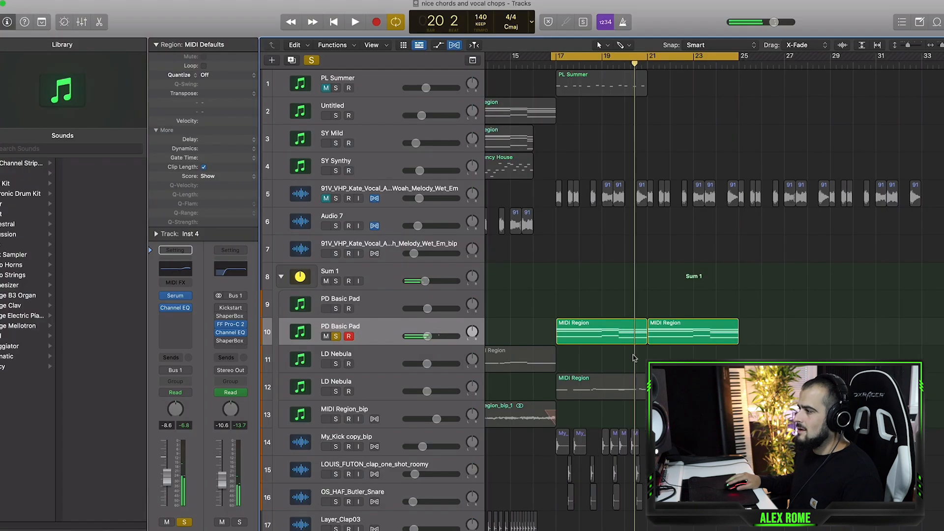
{"action": "left_click_drag", "start_coordinate": [535, 241], "coordinate": [619, 305]}
{"action": "double_click", "coordinate": [528, 300]}
{"action": "key", "text": "space"}
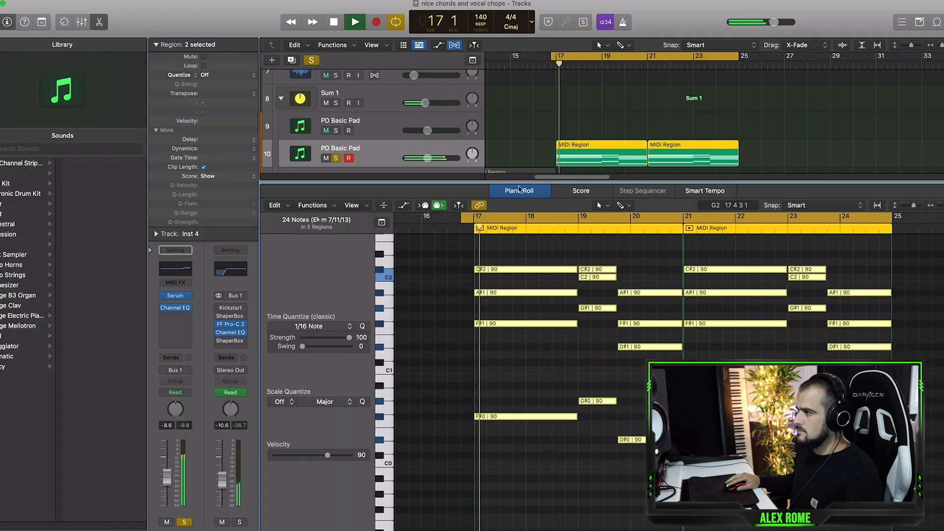
- Close the Piano Roll and solo the second LD Nebula track to hear the melody with the pad chords
{"action": "key", "text": "e"}
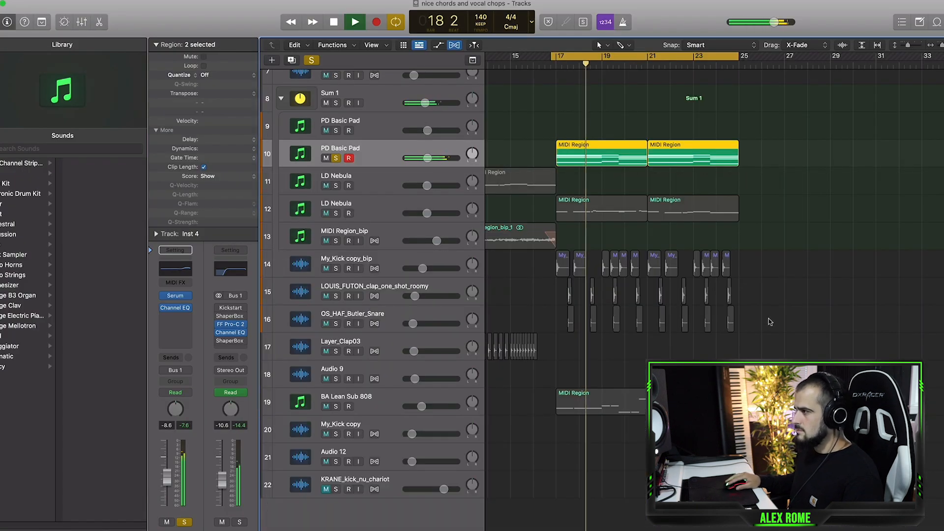
{"action": "left_click", "coordinate": [770, 322]}
{"action": "scroll", "coordinate": [344, 288], "scroll_direction": "up", "scroll_amount": 3}
{"action": "left_click", "coordinate": [336, 283]}
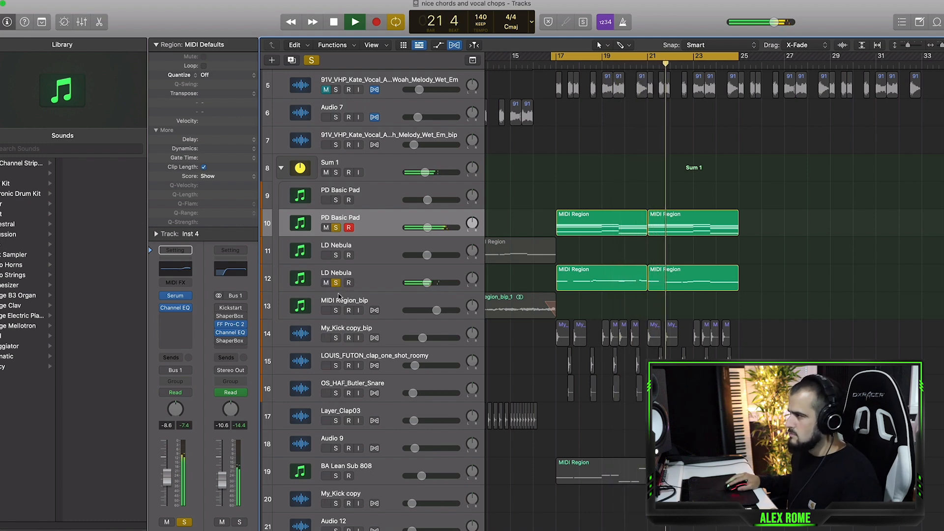
{"action": "key", "text": "space"}
- Shorten the opening F#0, F#1, A#1, C#2 chord in the first pad region to two beats and repeat it on beat 4 of bar 17
{"action": "double_click", "coordinate": [593, 217]}
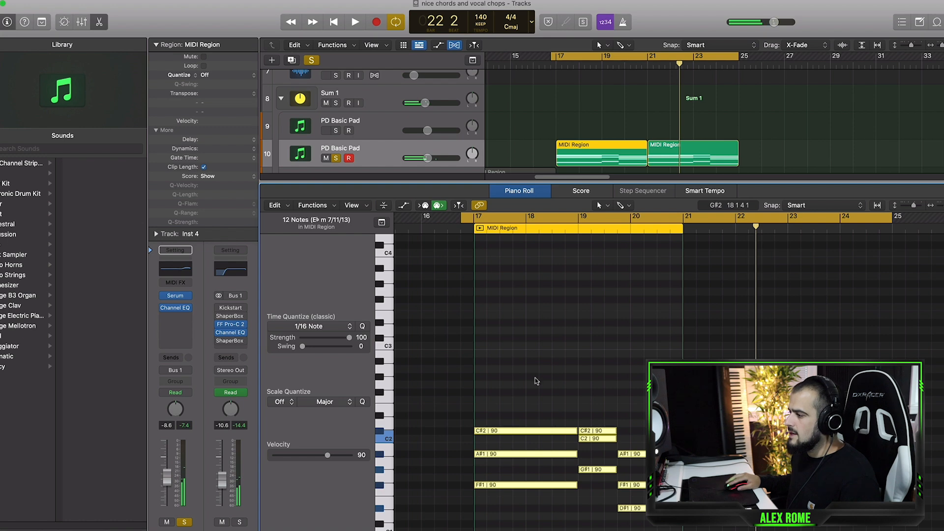
{"action": "left_click", "coordinate": [535, 379]}
{"action": "scroll", "coordinate": [537, 364], "scroll_direction": "down", "scroll_amount": 3}
{"action": "left_click_drag", "start_coordinate": [533, 330], "coordinate": [518, 529]}
{"action": "scroll", "coordinate": [530, 396], "scroll_direction": "up", "scroll_amount": 4}
{"action": "key", "text": "space"}
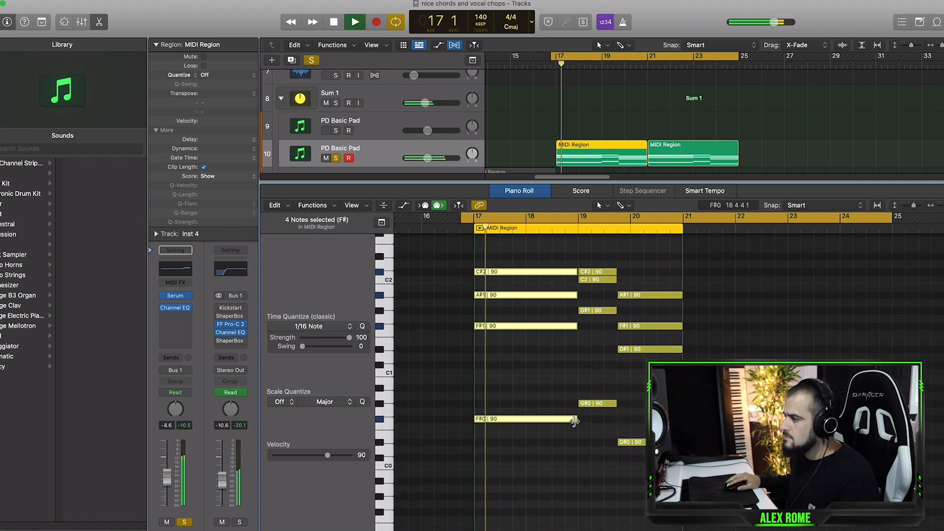
{"action": "left_click_drag", "start_coordinate": [573, 420], "coordinate": [528, 422]}
{"action": "key", "text": "super+r"}
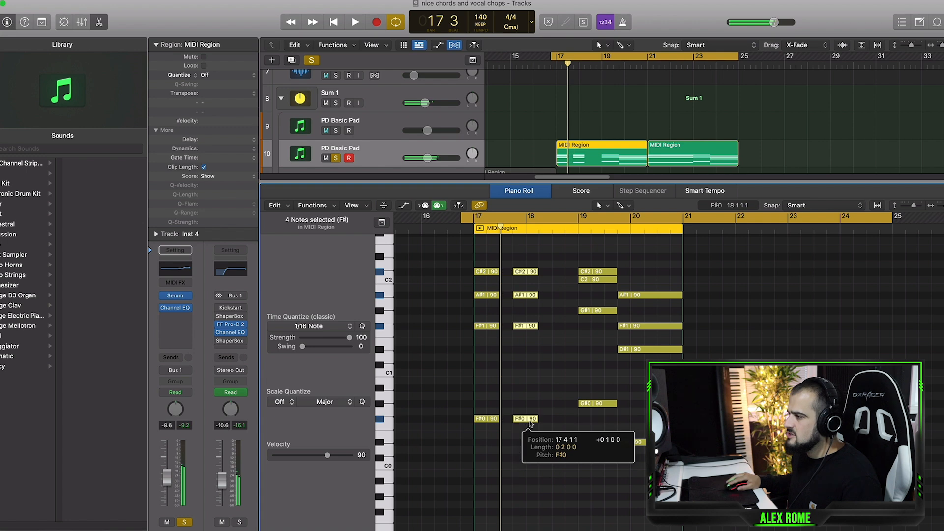
- Extend the repeated chord to meet the following chord and return to the pad and LD Nebula regions in the arrangement
{"action": "key", "text": "shift+backslash"}
{"action": "key", "text": "e"}
{"action": "left_click", "coordinate": [581, 174]}
{"action": "left_click_drag", "start_coordinate": [608, 111], "coordinate": [613, 197]}
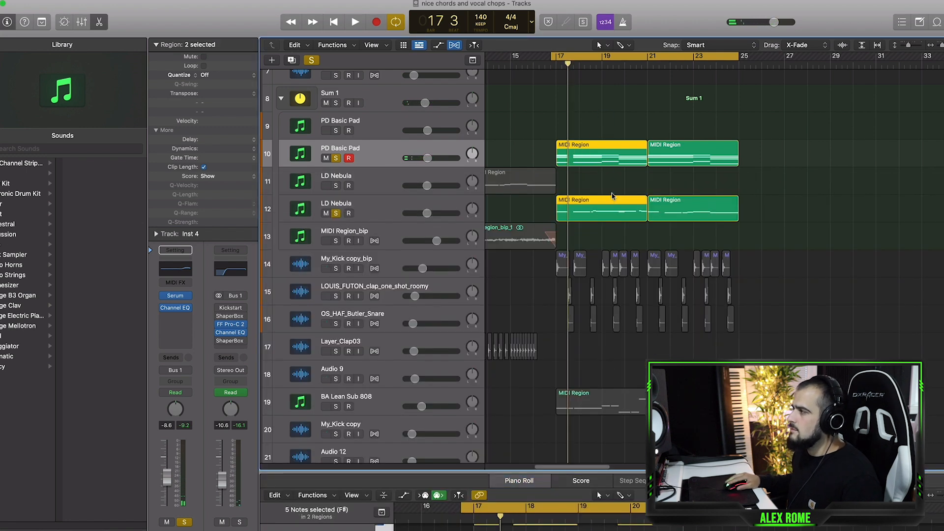
{"action": "left_click", "coordinate": [820, 295]}
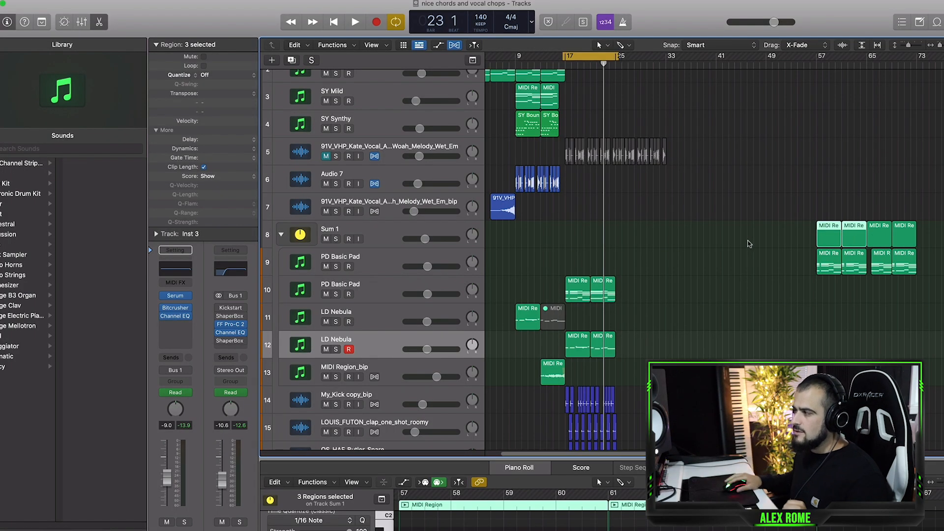
- Select the PD Basic Pad chord regions and the Sum 1 stack to examine the stack's effect chain
{"action": "left_click", "coordinate": [578, 289]}
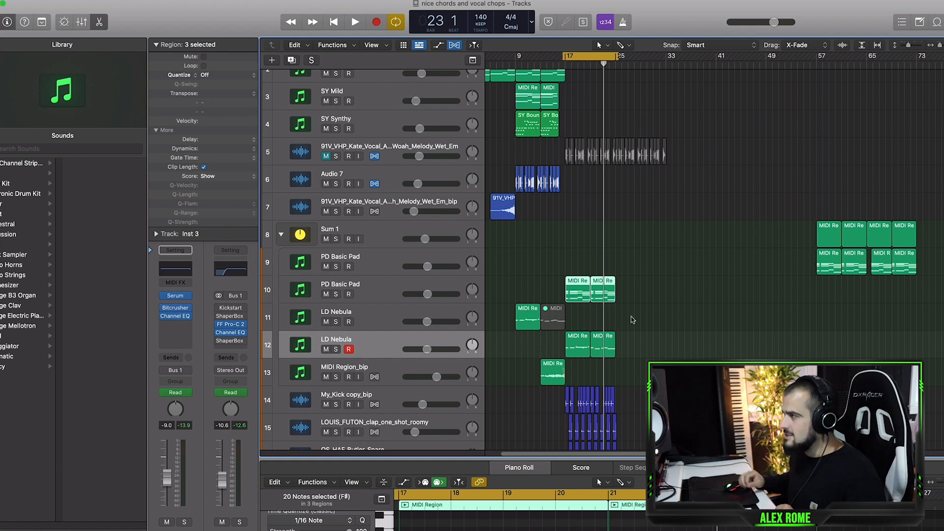
{"action": "left_click", "coordinate": [380, 243]}
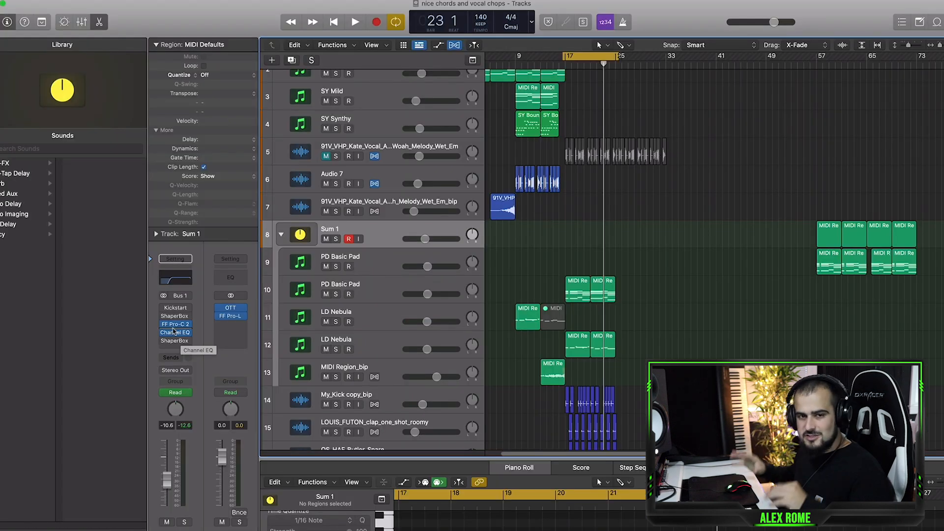
- Move the two MIDI regions at bar 57 on the Sum 1 track to start at bar 17
{"action": "left_click", "coordinate": [837, 238]}
{"action": "left_click", "coordinate": [849, 239], "text": "shift"}
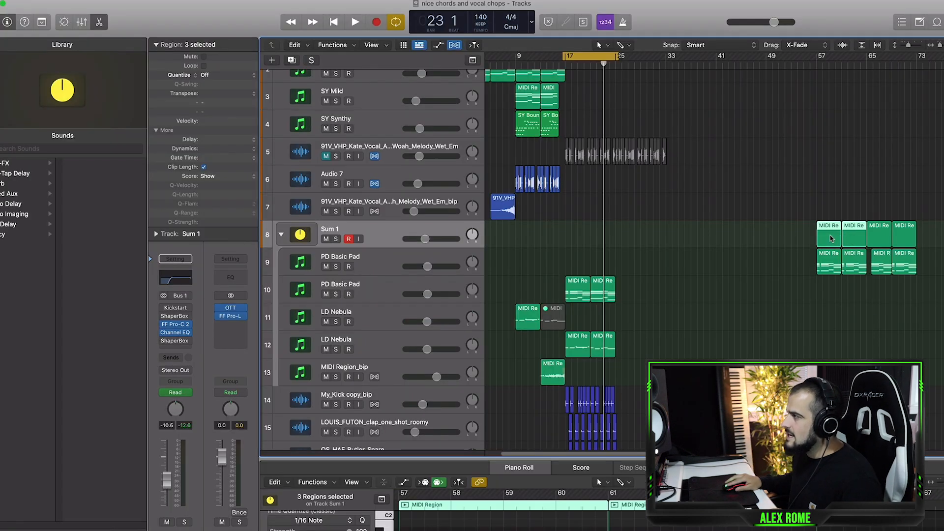
{"action": "left_click_drag", "start_coordinate": [830, 239], "coordinate": [566, 241]}
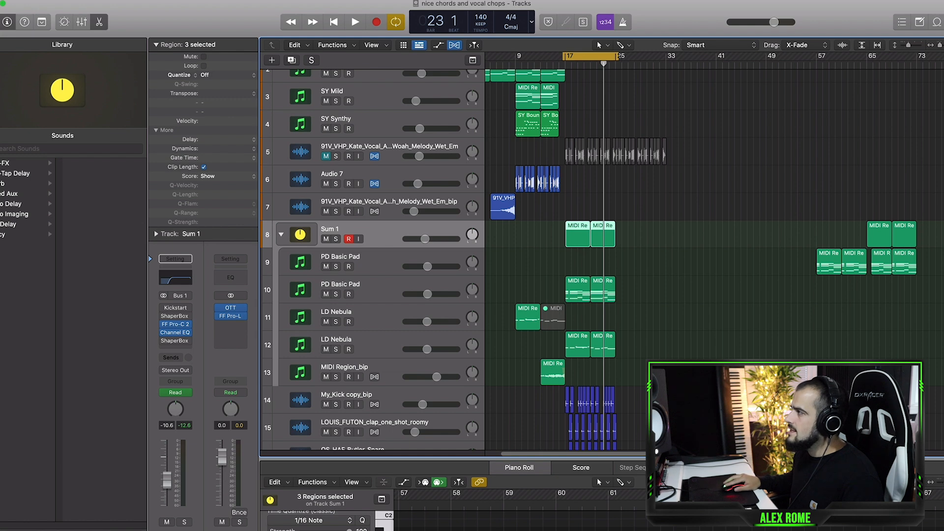
{"action": "left_click_drag", "start_coordinate": [940, 46], "coordinate": [943, 47]}
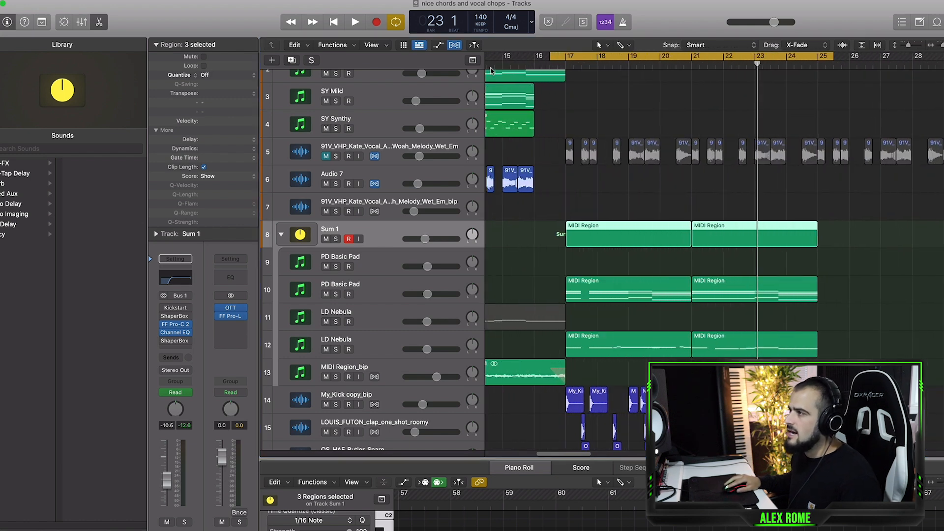
- Show the track automation and display Sum 1's Channel EQ Master Gain lane, followed by its Kickstart Loop Length lane
{"action": "left_click", "coordinate": [438, 45]}
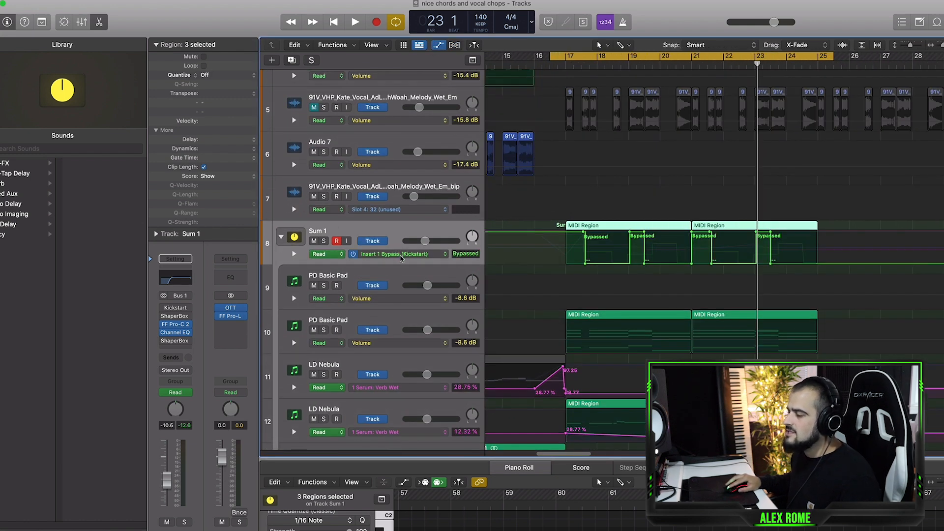
{"action": "left_click", "coordinate": [401, 254]}
{"action": "left_click", "coordinate": [444, 299]}
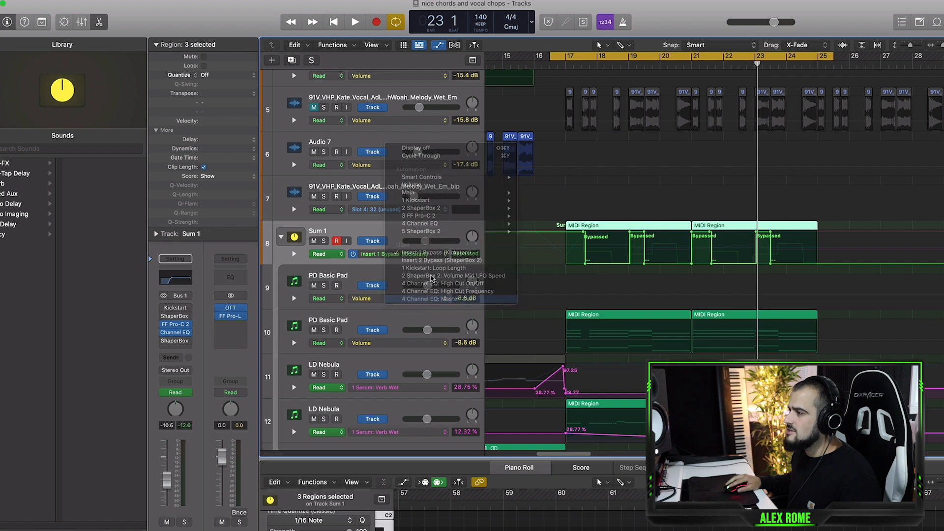
{"action": "left_click", "coordinate": [442, 254]}
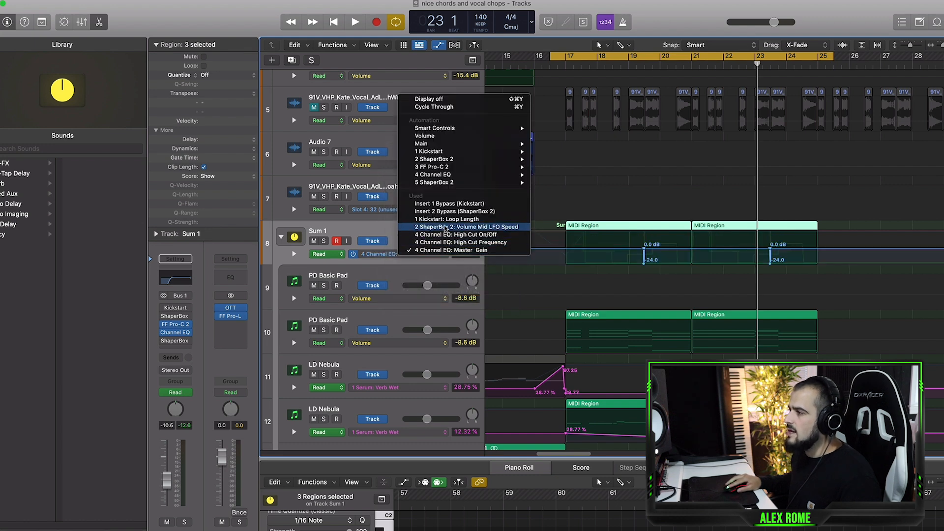
{"action": "left_click", "coordinate": [445, 219]}
- Play the drop to hear how the Kickstart Loop Length automation shapes the Sum 1 chords and melody
{"action": "scroll", "coordinate": [558, 296], "scroll_direction": "down", "scroll_amount": 1}
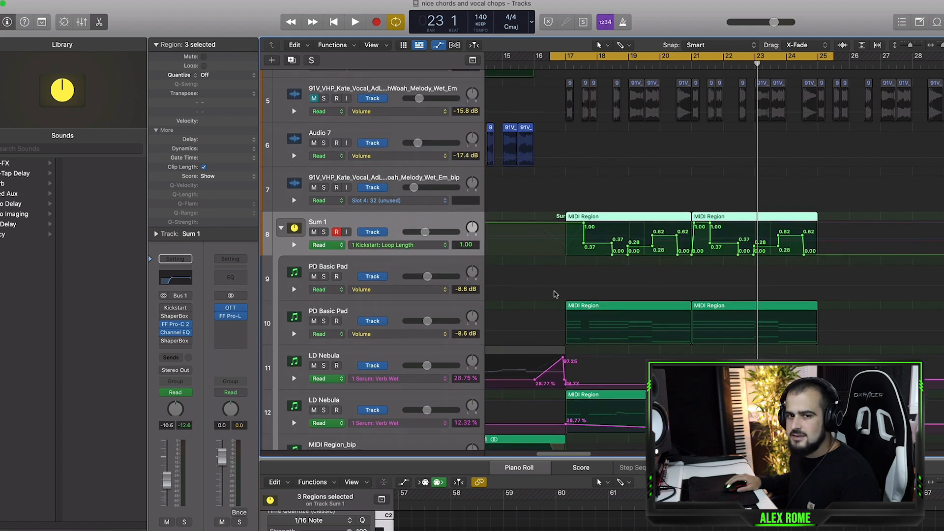
{"action": "scroll", "coordinate": [564, 227], "scroll_direction": "down", "scroll_amount": 1}
{"action": "key", "text": "space"}
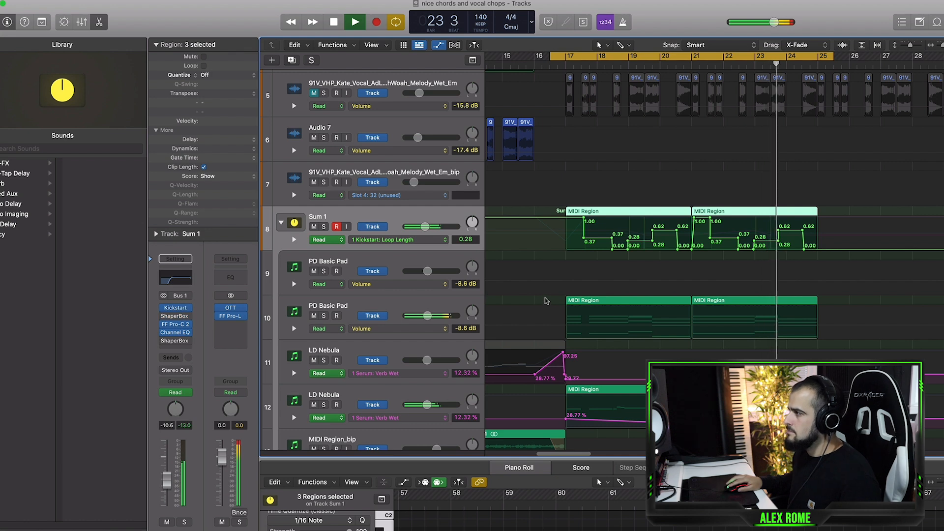
{"action": "key", "text": "space"}
{"action": "scroll", "coordinate": [547, 294], "scroll_direction": "up", "scroll_amount": 3}
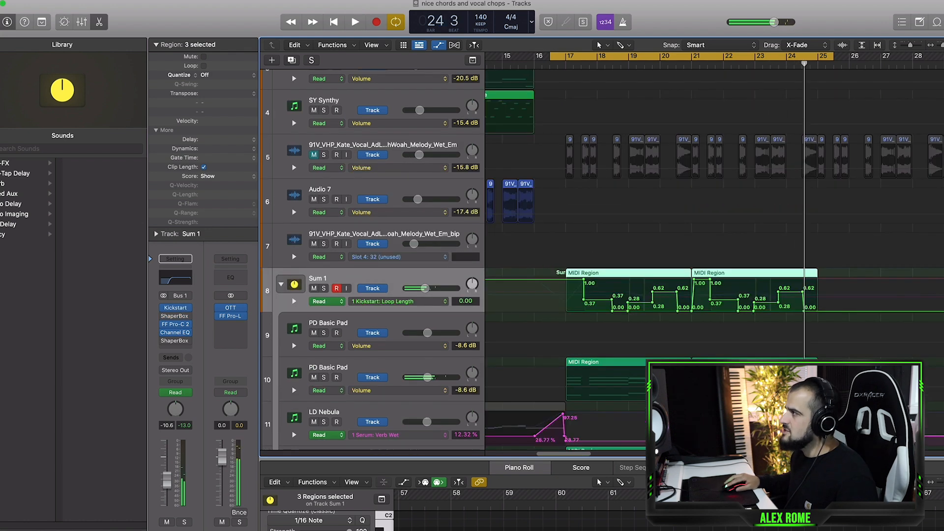
{"action": "key", "text": "super+Right"}
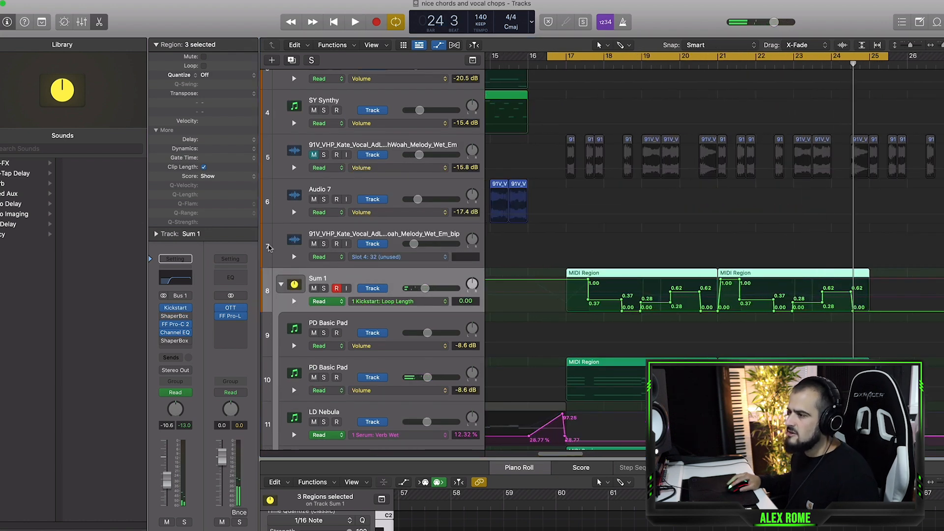
- Open the Kickstart plug-in on Sum 1 and watch its loop length follow the automation during playback
{"action": "left_click", "coordinate": [173, 310]}
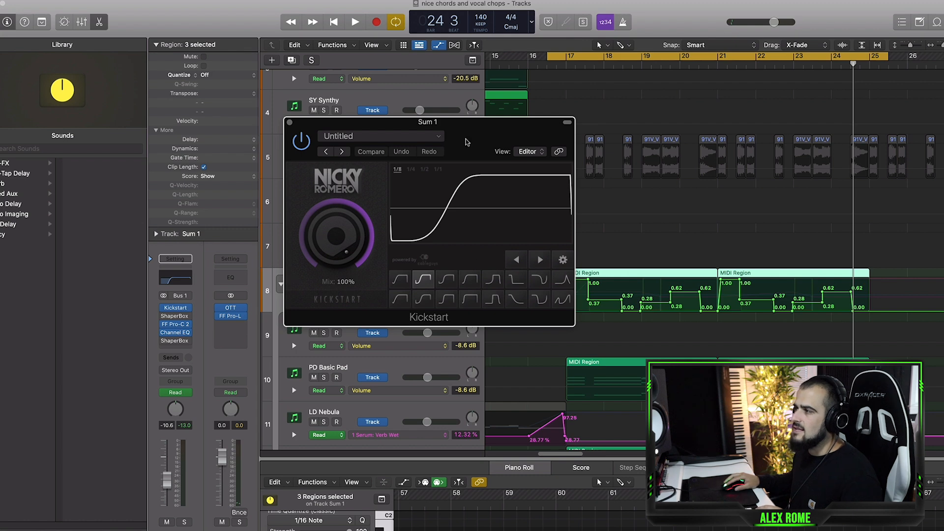
{"action": "left_click_drag", "start_coordinate": [467, 143], "coordinate": [361, 172]}
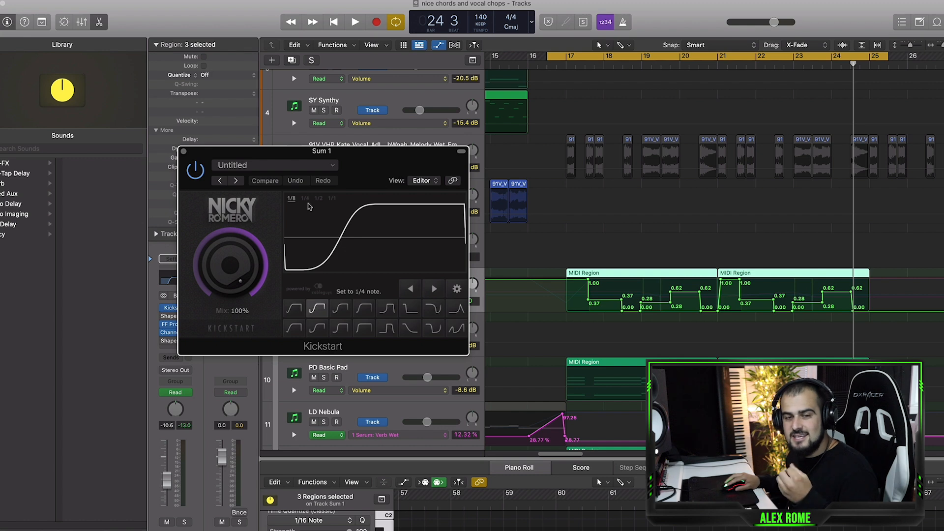
{"action": "key", "text": "space"}
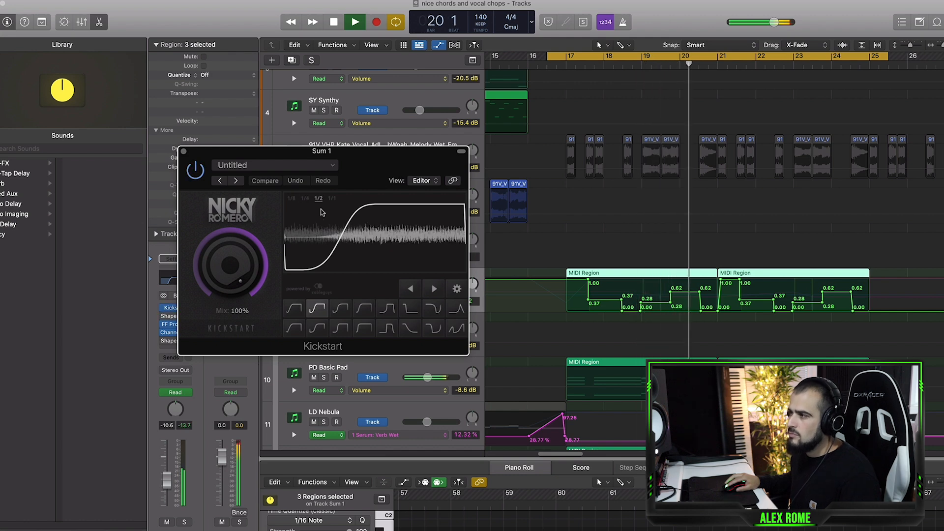
{"action": "key", "text": "space"}
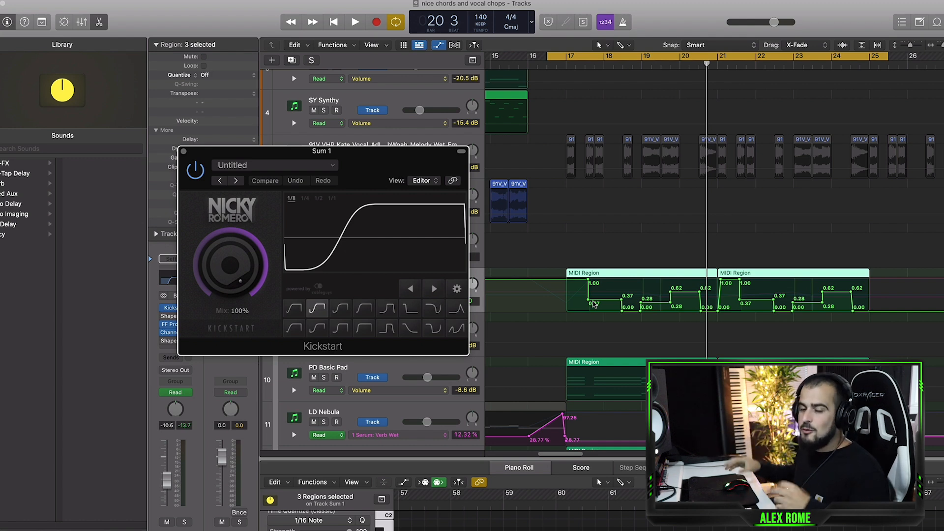
{"action": "left_click", "coordinate": [183, 151]}
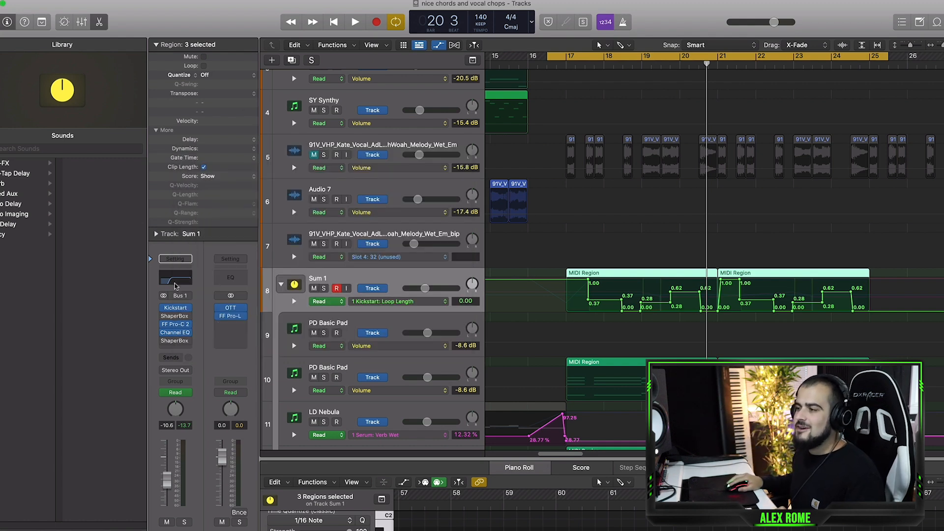
- Enable and open the first ShaperBox 2 on Sum 1 to examine its volume curve and bypass automation during playback
{"action": "left_click", "coordinate": [165, 317]}
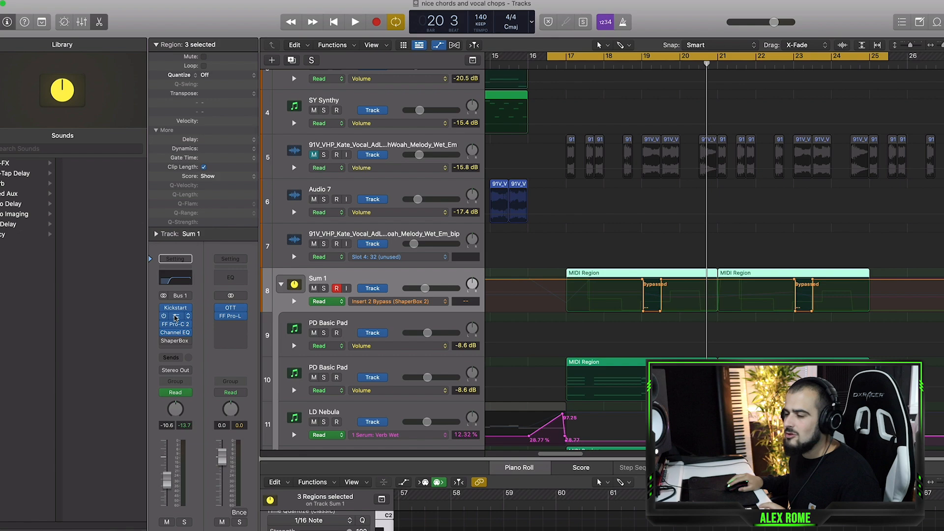
{"action": "left_click", "coordinate": [176, 318]}
{"action": "left_click_drag", "start_coordinate": [544, 134], "coordinate": [616, 169]}
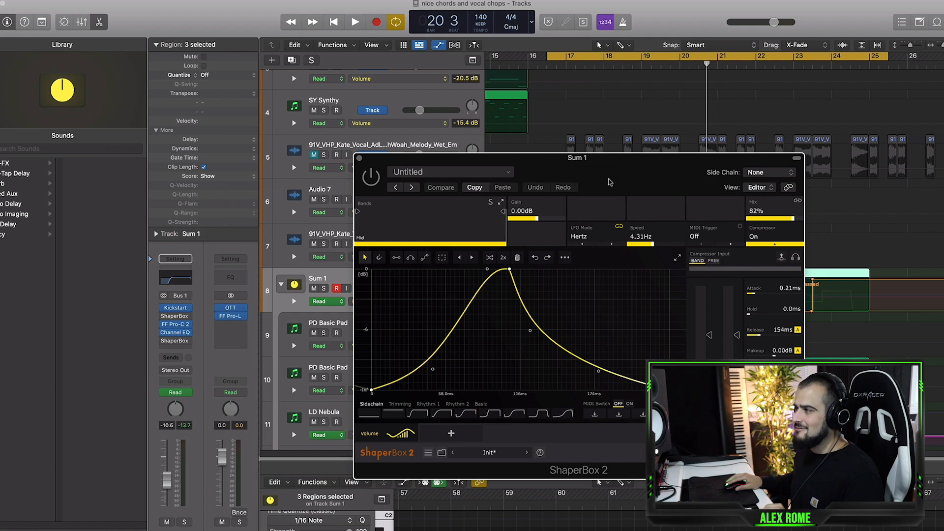
{"action": "left_click_drag", "start_coordinate": [610, 182], "coordinate": [344, 157]}
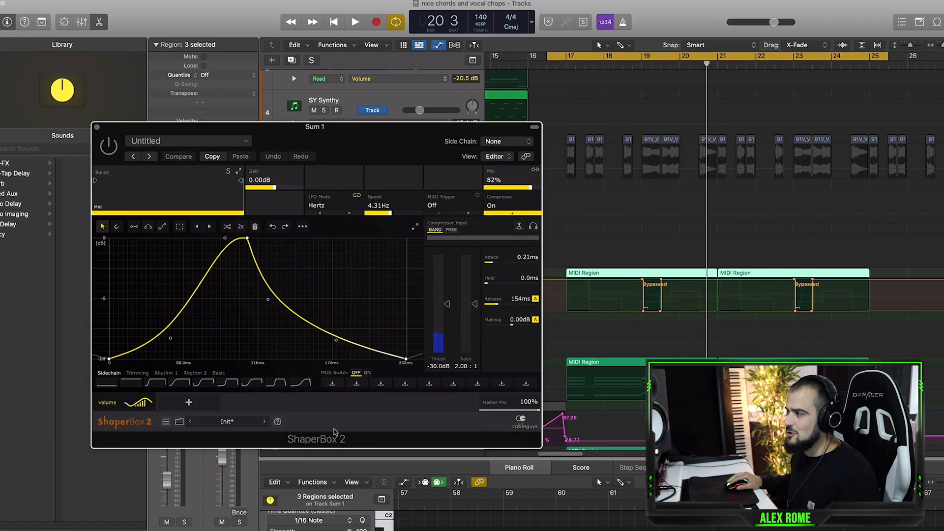
{"action": "key", "text": "space"}
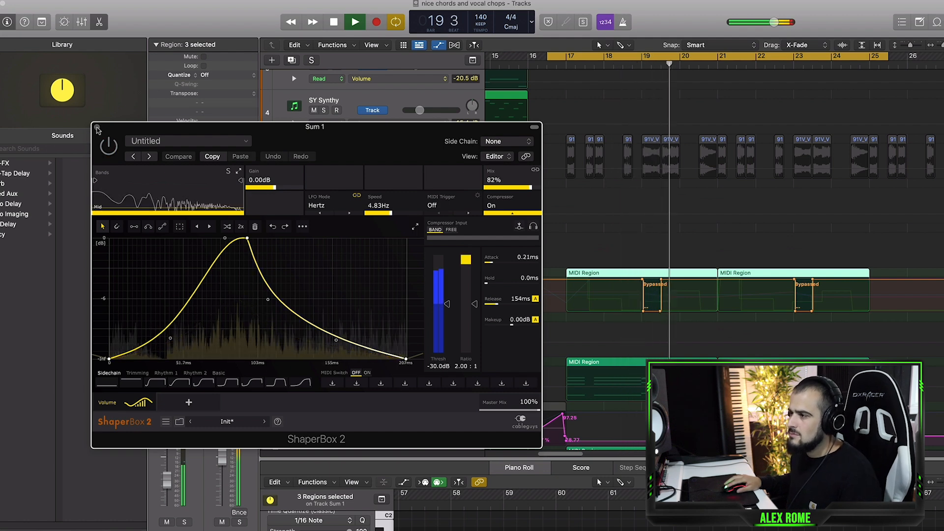
{"action": "left_click", "coordinate": [97, 127]}
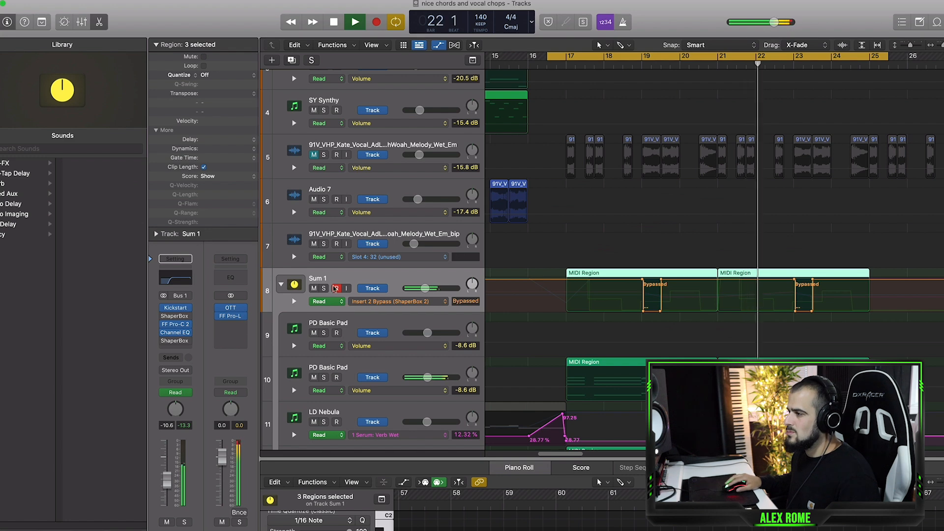
{"action": "key", "text": "space"}
- Unmute the vocal chop track above Audio 7 and audition its chops in solo from bar 17
{"action": "scroll", "coordinate": [292, 208], "scroll_direction": "up", "scroll_amount": 3}
{"action": "left_click", "coordinate": [315, 225]}
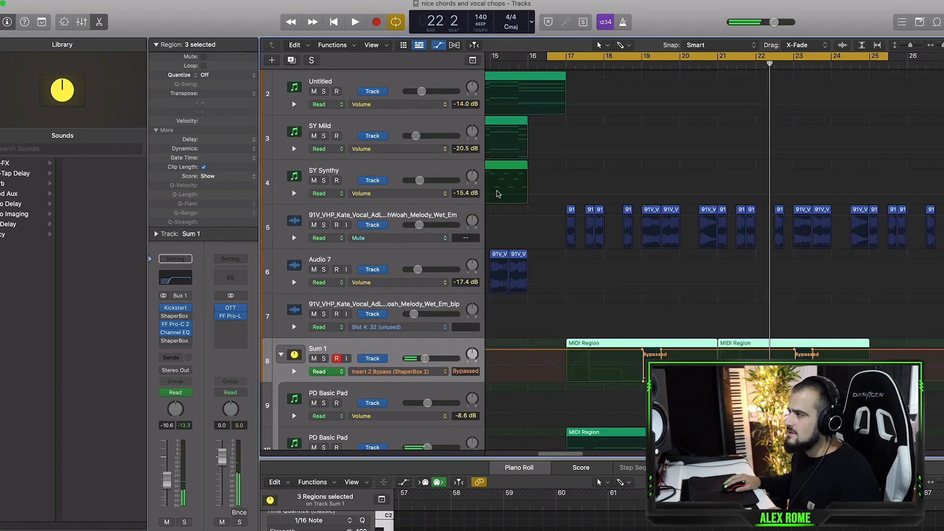
{"action": "key", "text": "super+Left"}
{"action": "key", "text": "super+Left"}
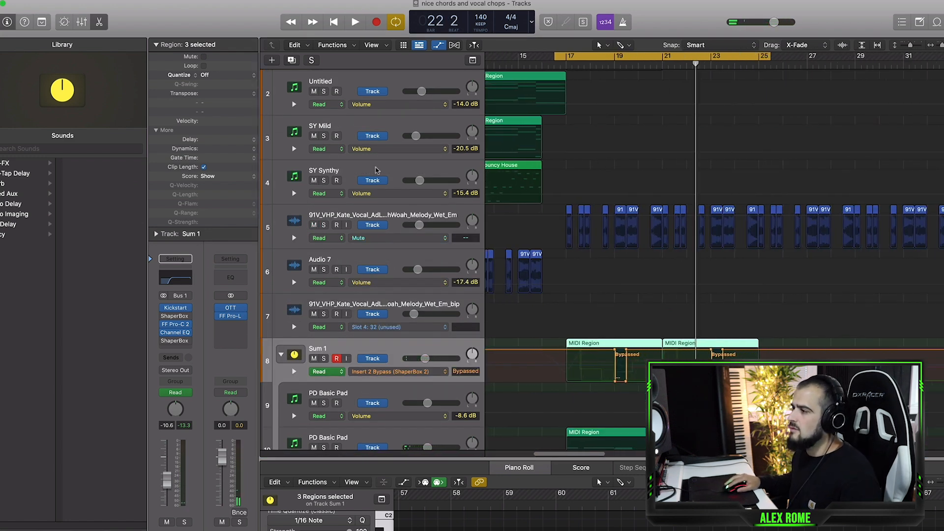
{"action": "left_click", "coordinate": [323, 225]}
{"action": "key", "text": "space"}
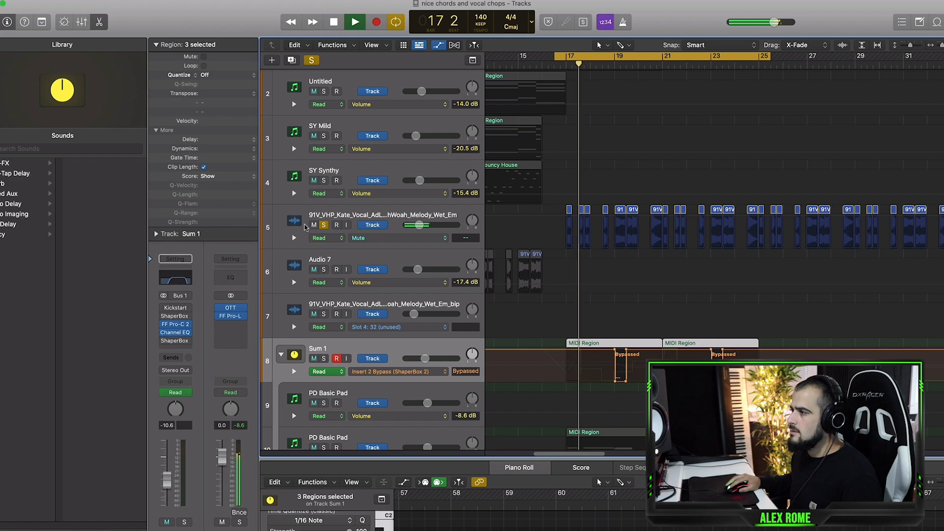
{"action": "key", "text": "space"}
{"action": "left_click", "coordinate": [324, 225]}
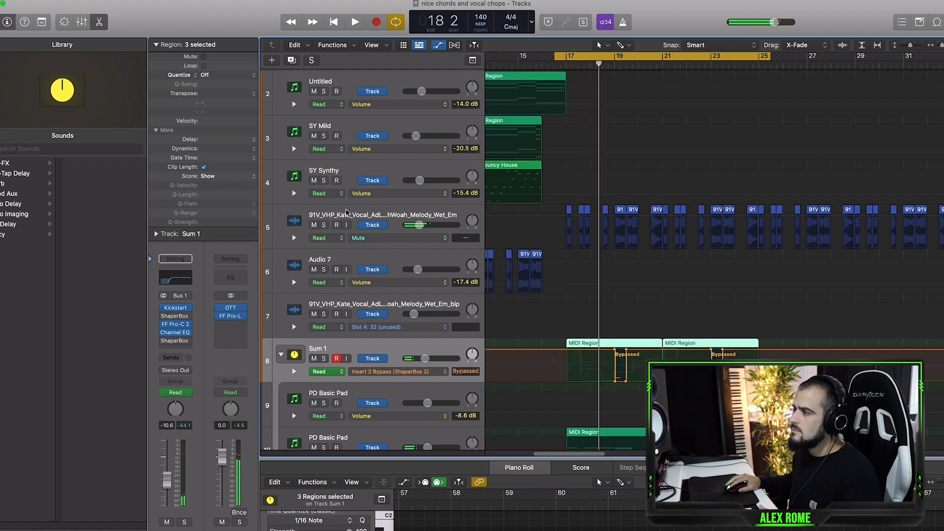
- Set the cycle range to bars 15 to 27 and hide the track automation
{"action": "left_click_drag", "start_coordinate": [518, 57], "coordinate": [809, 66]}
{"action": "scroll", "coordinate": [763, 188], "scroll_direction": "down", "scroll_amount": 3}
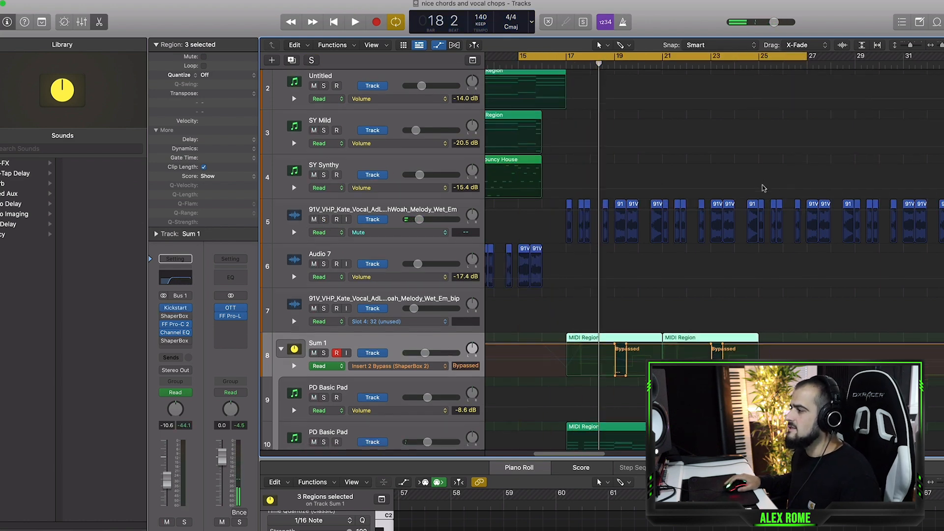
{"action": "key", "text": "a"}
- Play the full drop to hear the vocal chops together with the chords, melody, drums and 808
{"action": "key", "text": "space"}
{"action": "scroll", "coordinate": [829, 128], "scroll_direction": "down", "scroll_amount": 2}
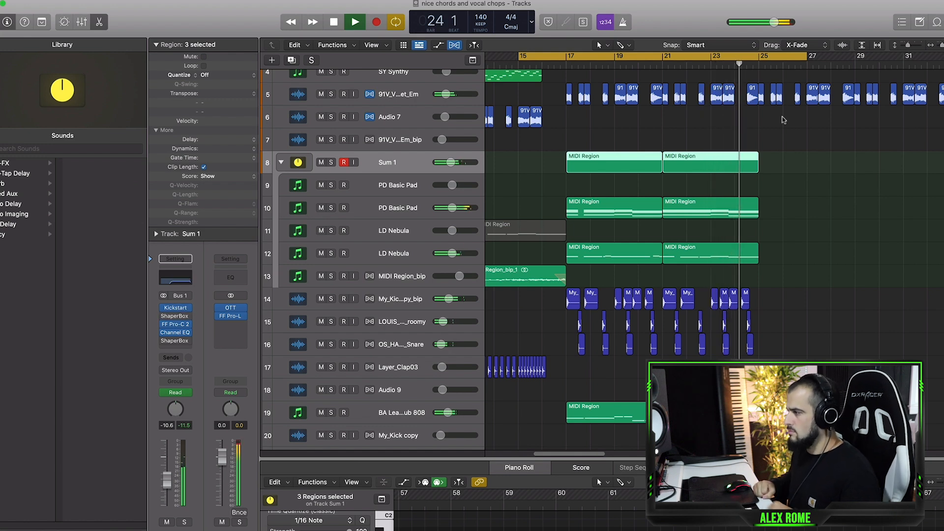
{"action": "key", "text": "space"}
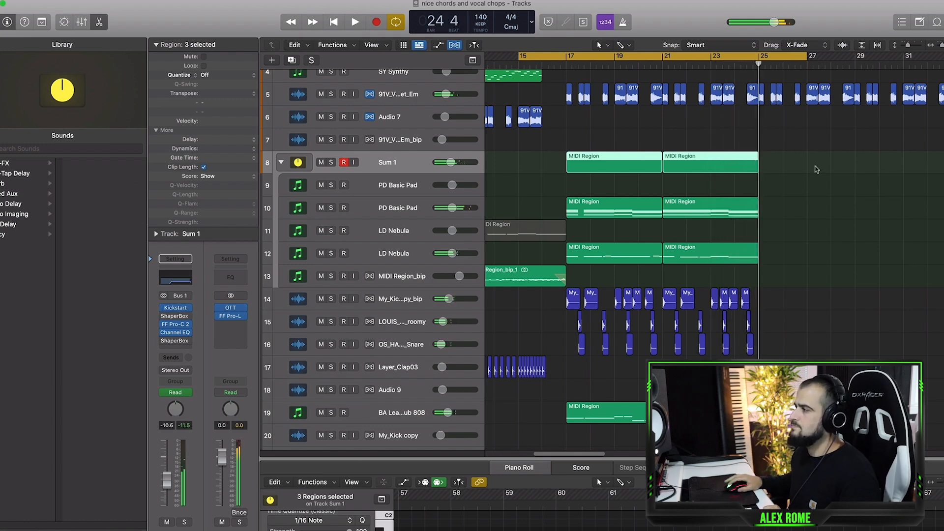